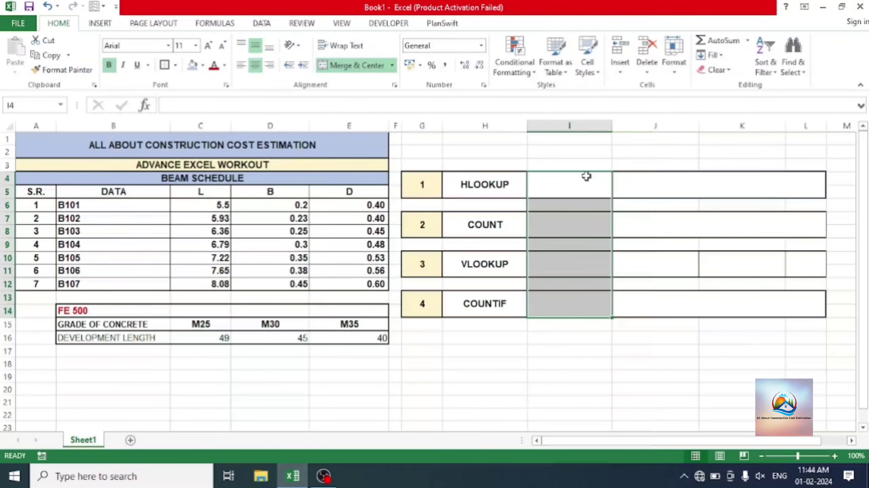
Step: Enter grade M25 as the lookup value in I4
left_click(567, 180)
left_click(24, 146)
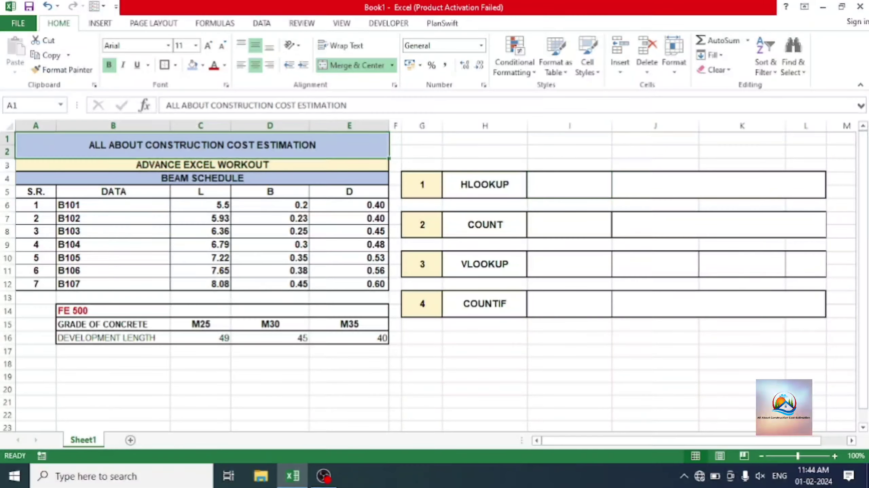
left_click(104, 176)
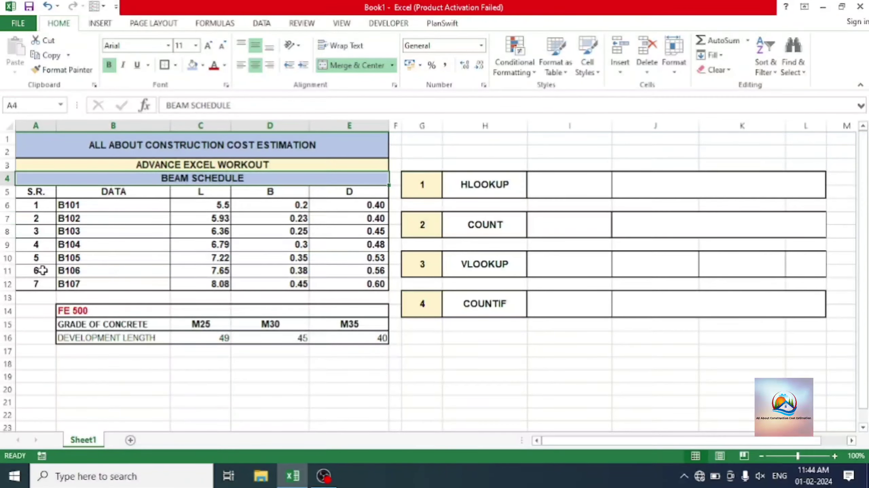
left_click(79, 311)
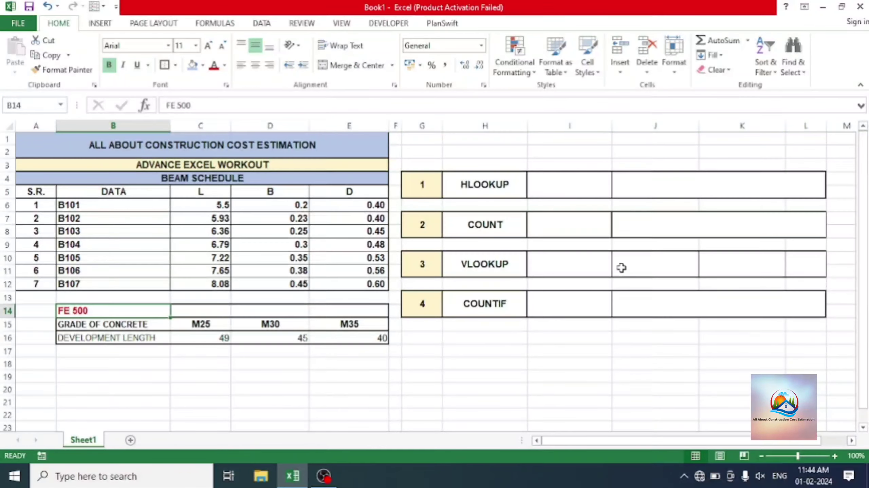
left_click(574, 187)
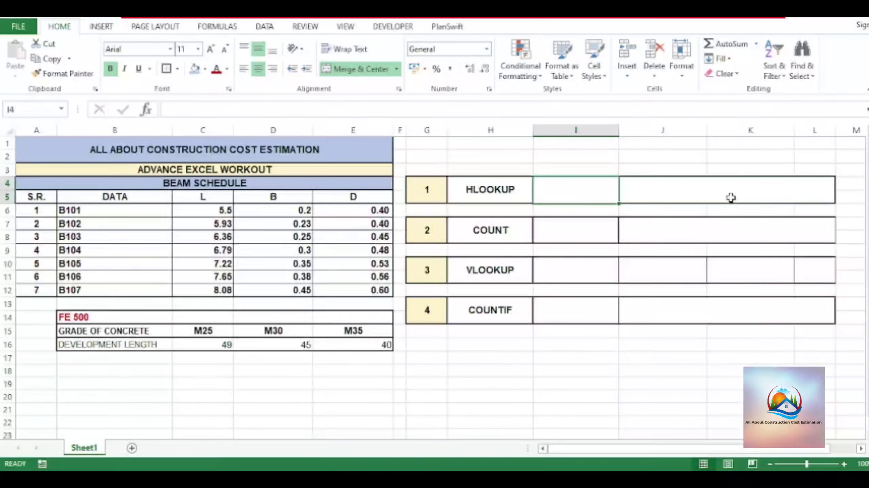
type("M25")
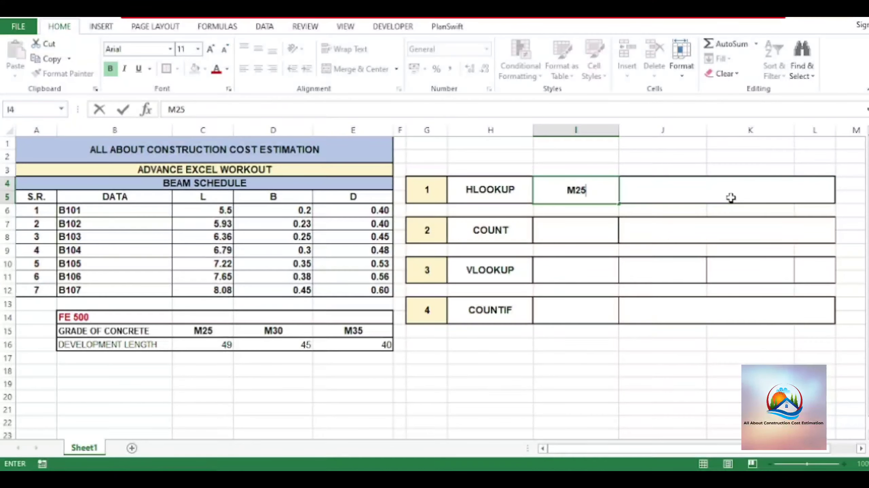
left_click(731, 198)
Step: Enter =HLOOKUP(I4,C15:E16,2,FALSE) in J4, returning development length 49
type("=H")
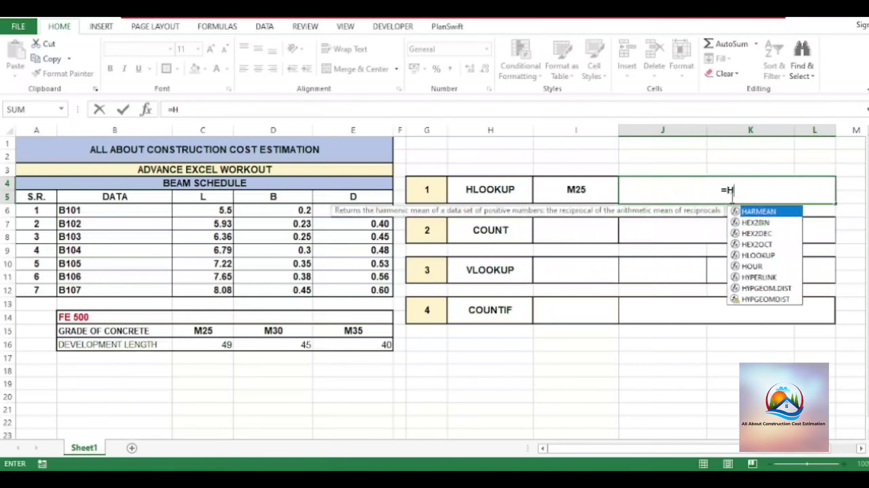
type("LO")
double_click(760, 212)
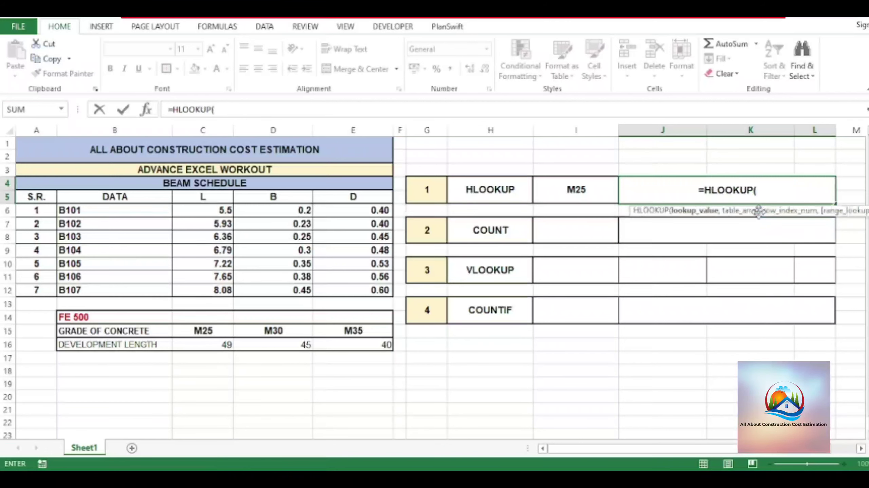
left_click(601, 191)
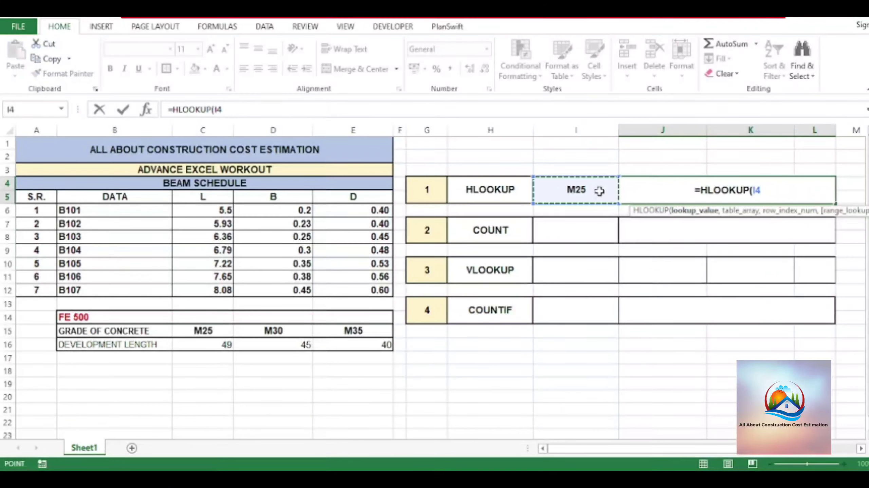
type(",")
left_click_drag(190, 331, 387, 350)
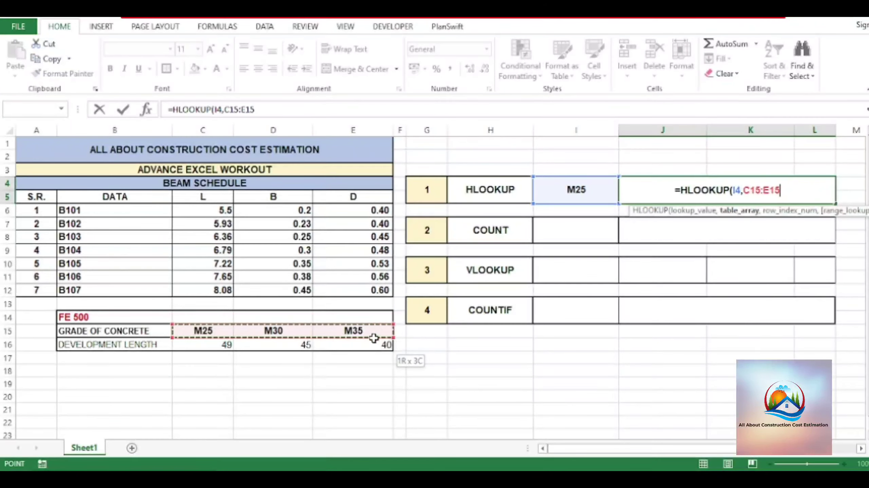
type(",2")
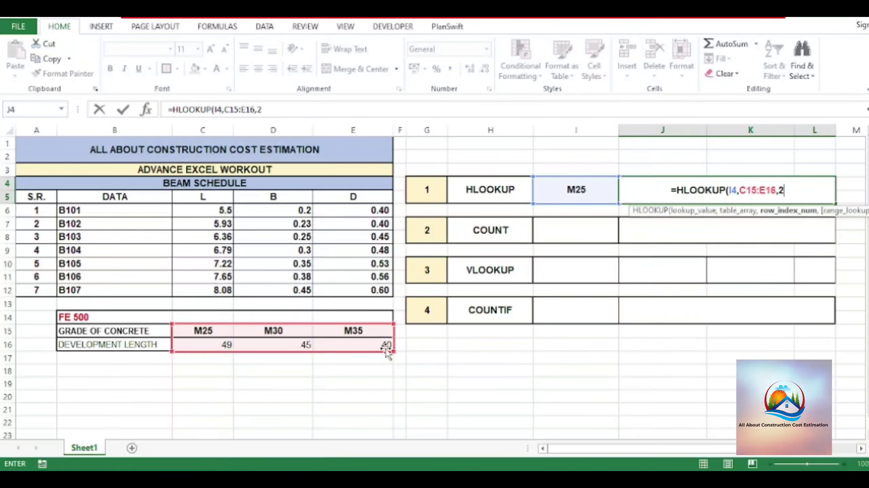
type(",")
double_click(782, 233)
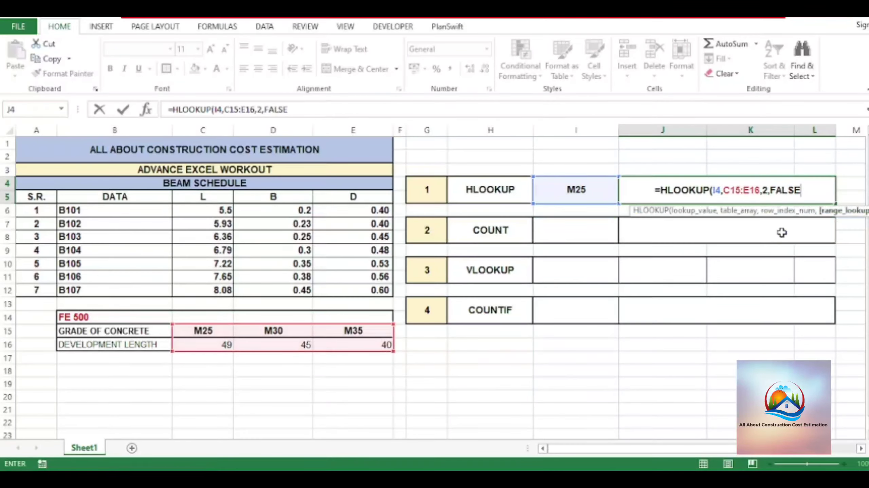
key("Return")
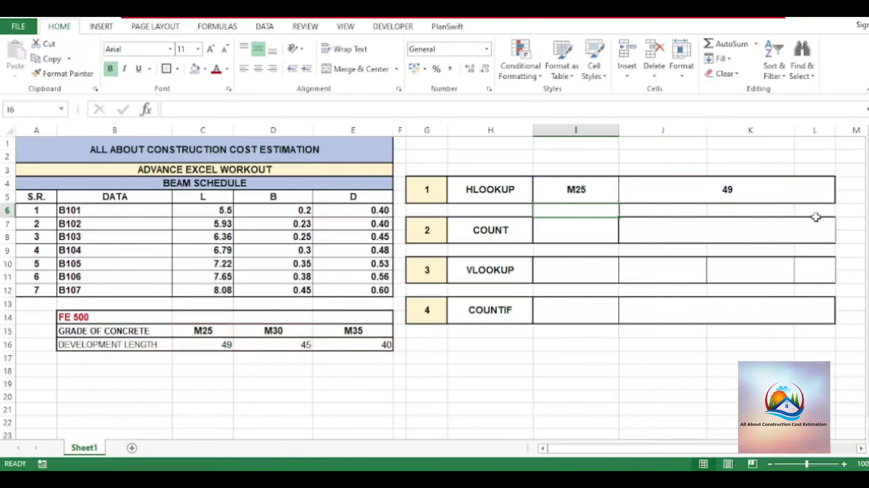
Step: Change the grade in I4 to M30 and compare J4 with D16
left_click(562, 187)
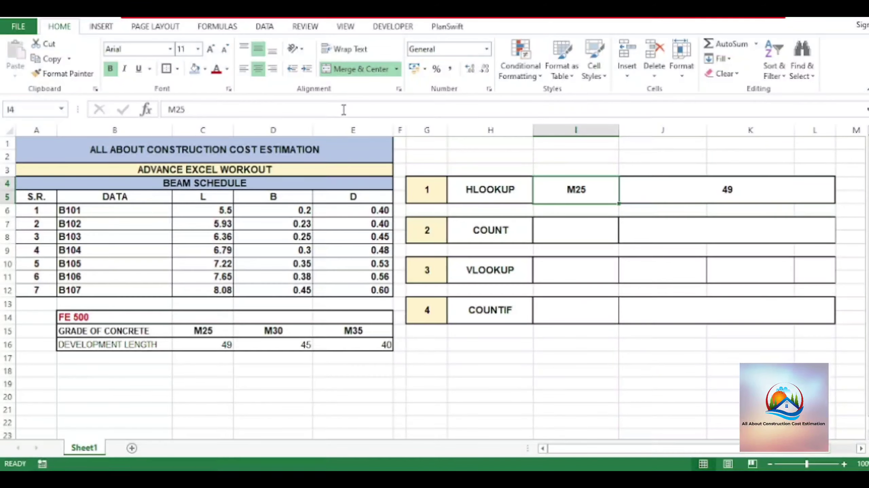
type("M30")
key("Return")
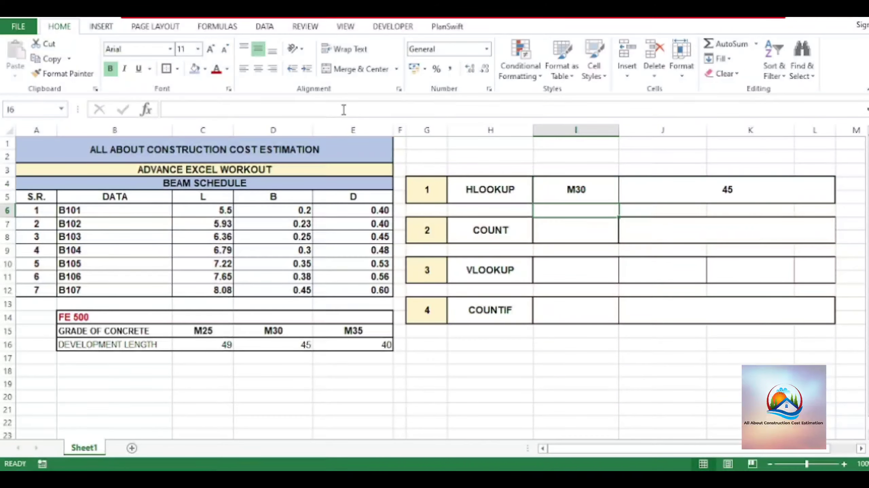
left_click(769, 195)
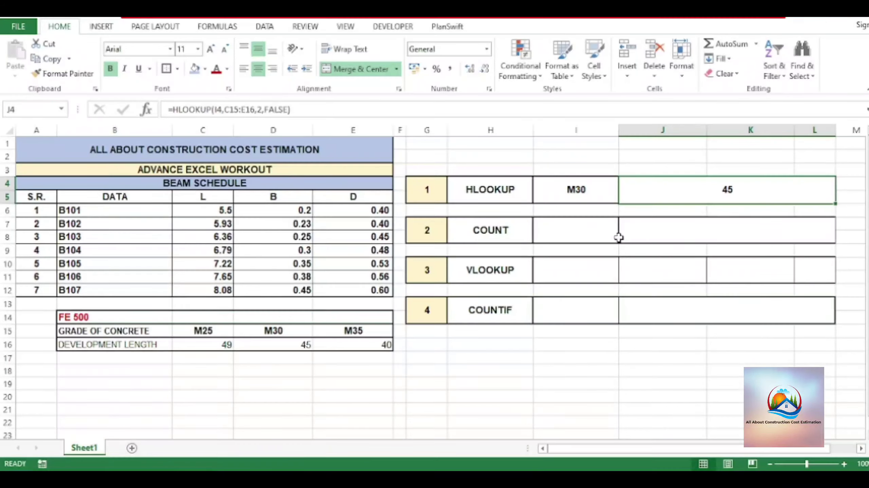
left_click(296, 344)
Step: Change I4 to M35 and confirm J4 matches E16's length of 40
left_click(585, 188)
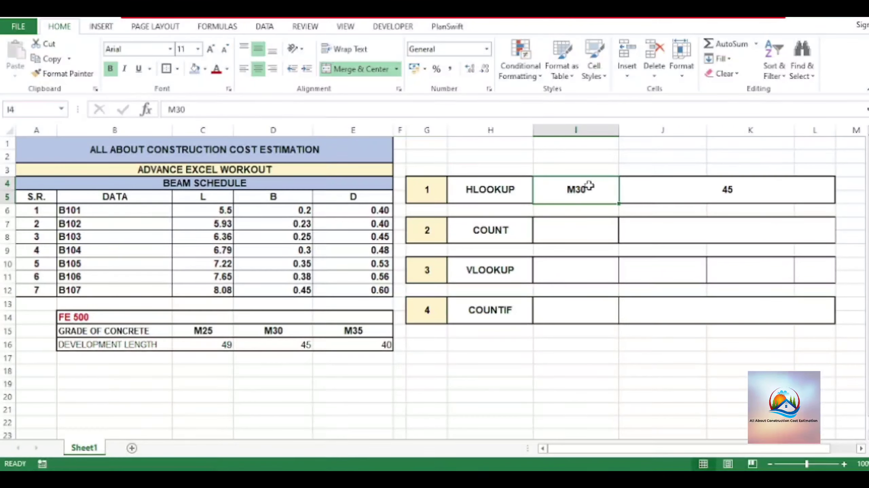
type("M35")
key("Return")
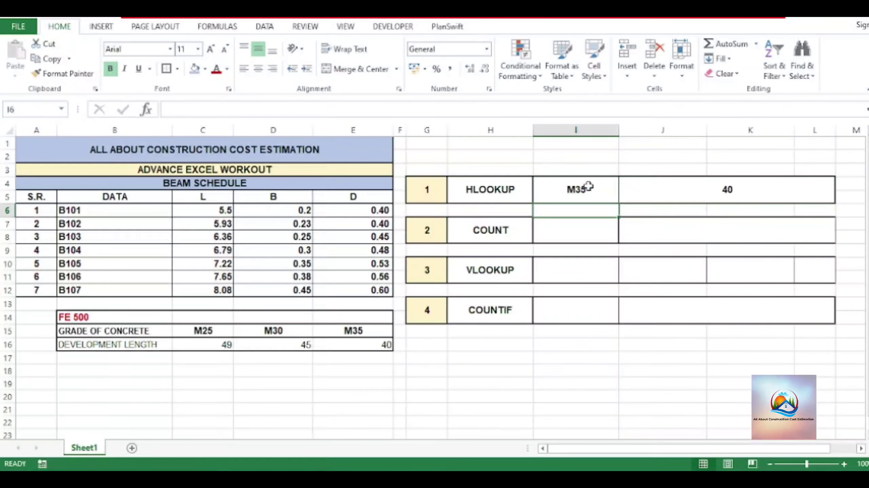
left_click(763, 181)
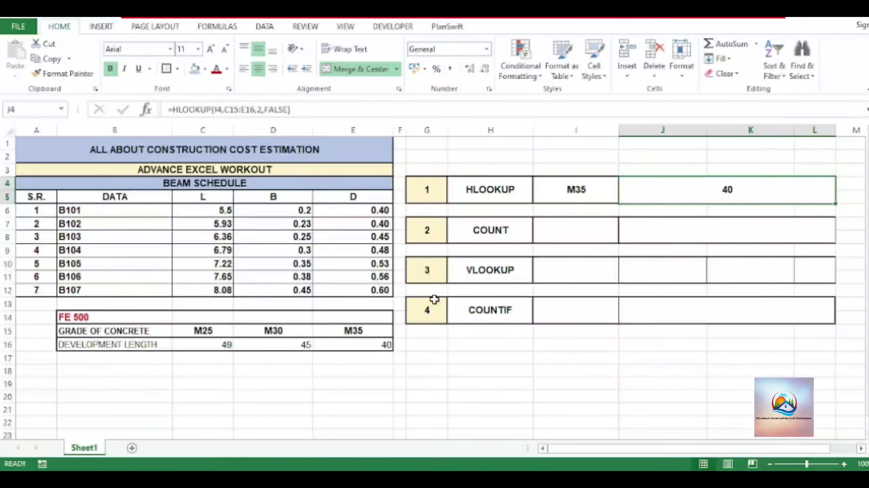
left_click(356, 346)
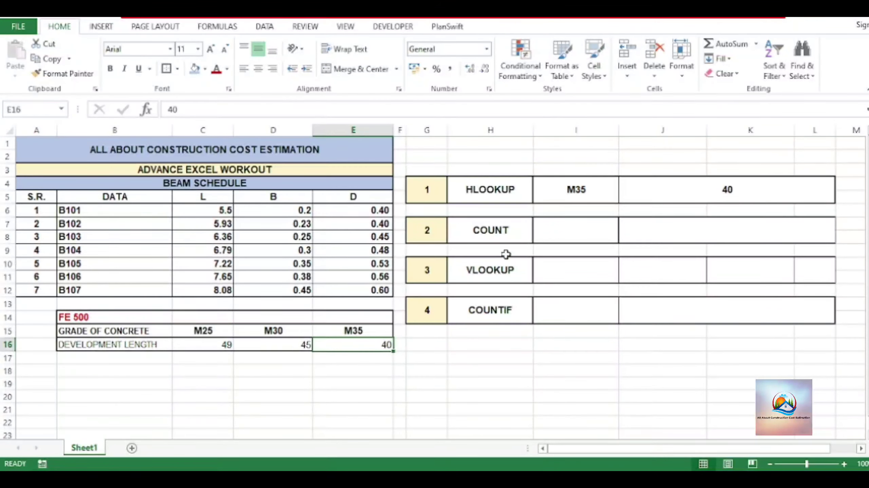
left_click(574, 230)
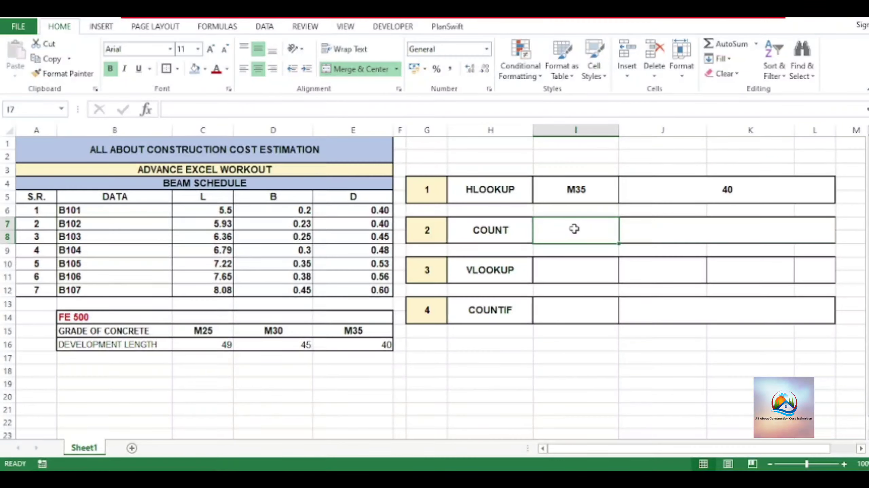
Step: Type 'MEASURE COUNT/NOS' into I7 and wrap it onto two lines
type("ME")
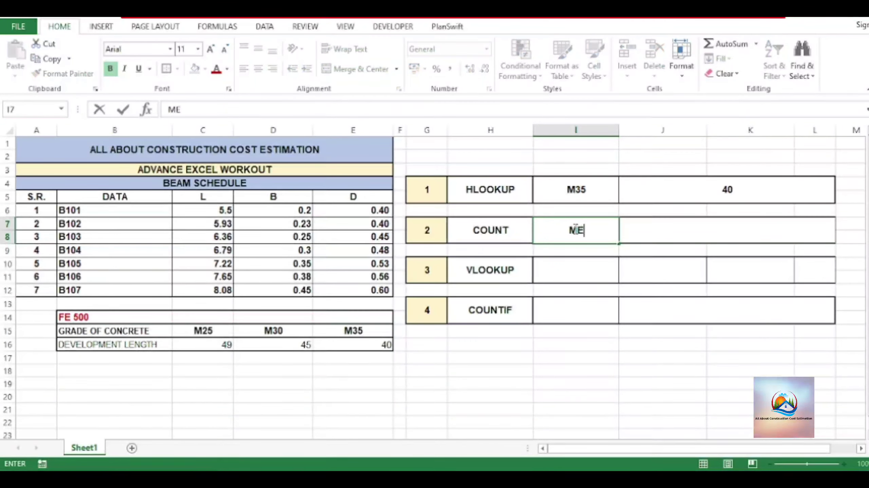
type("ASURE ")
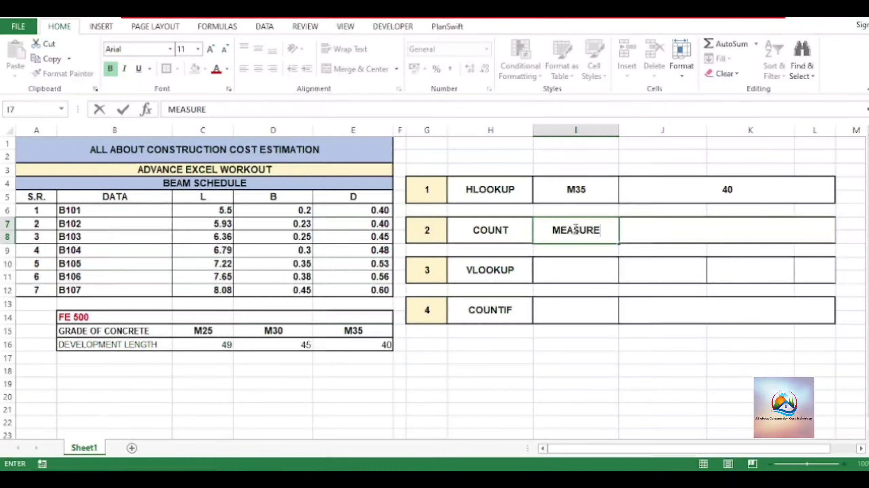
type("CO")
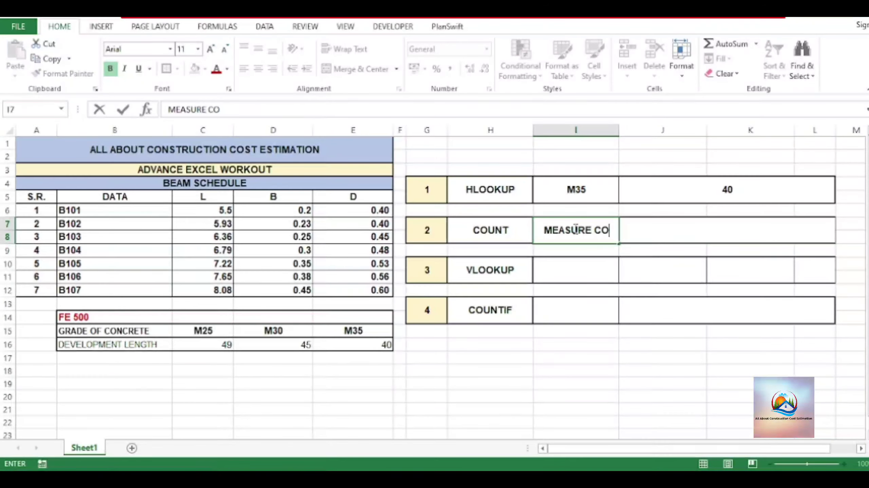
type("UNT")
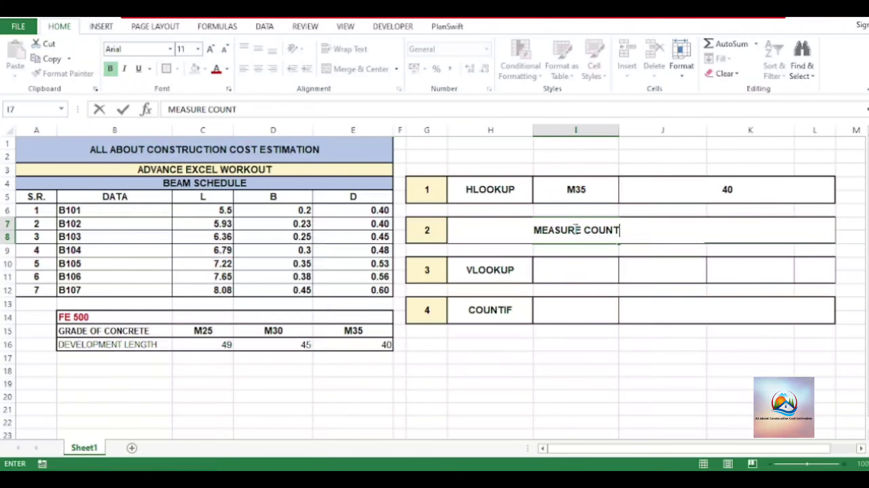
type("/")
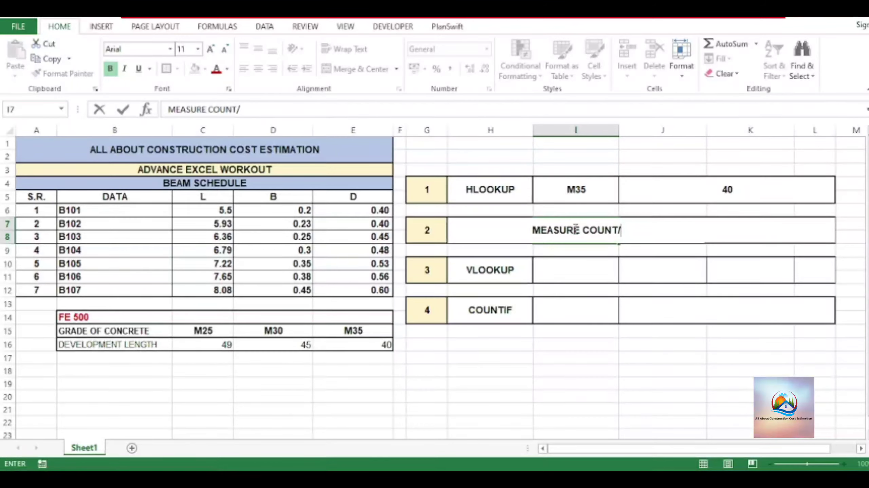
type("NOS")
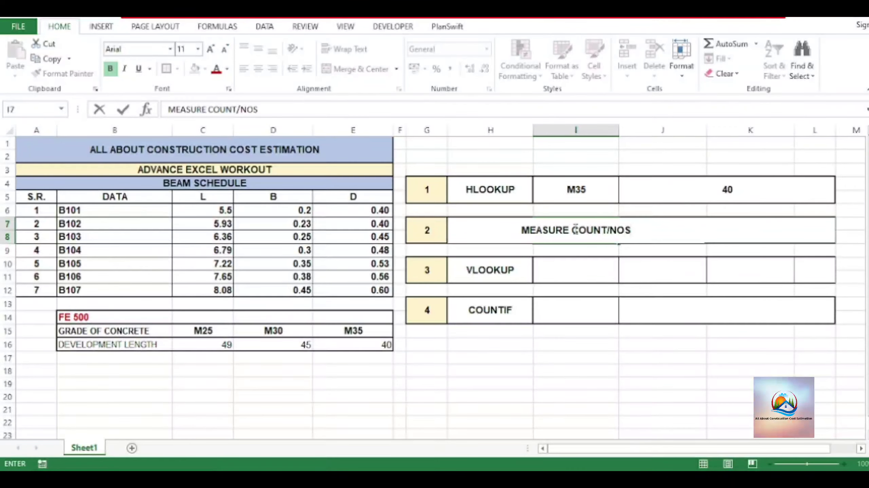
key("Return")
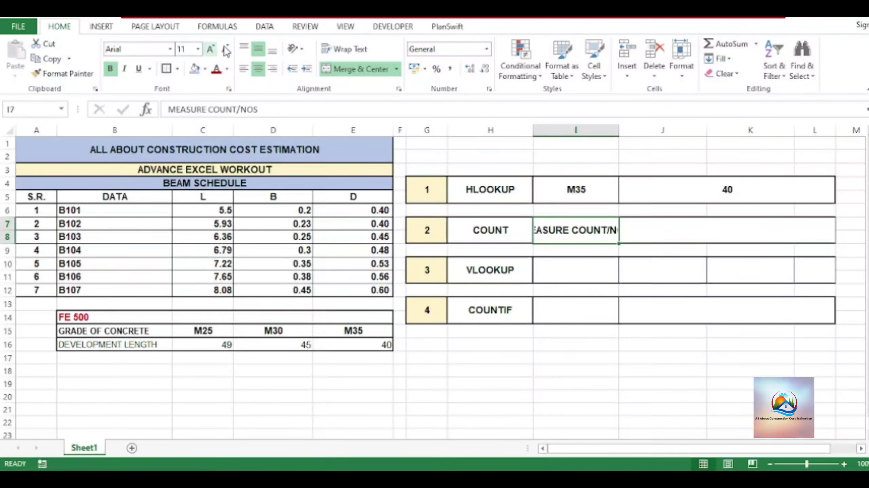
left_click(341, 51)
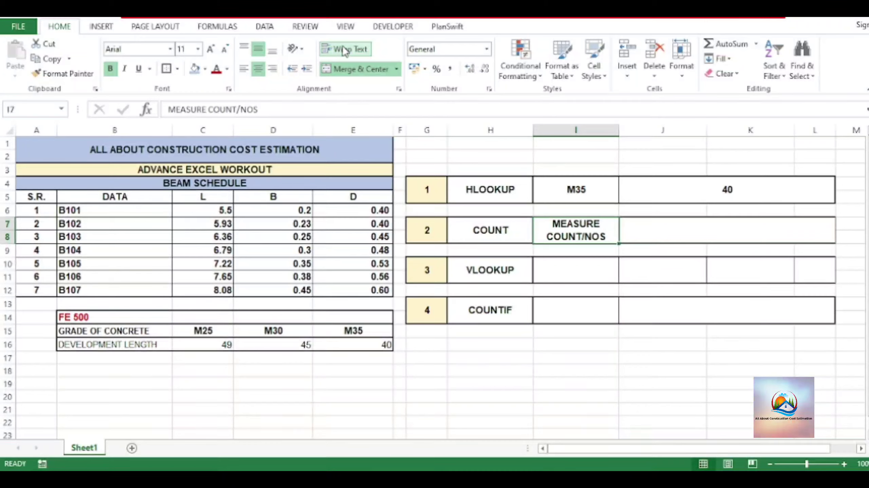
left_click(657, 236)
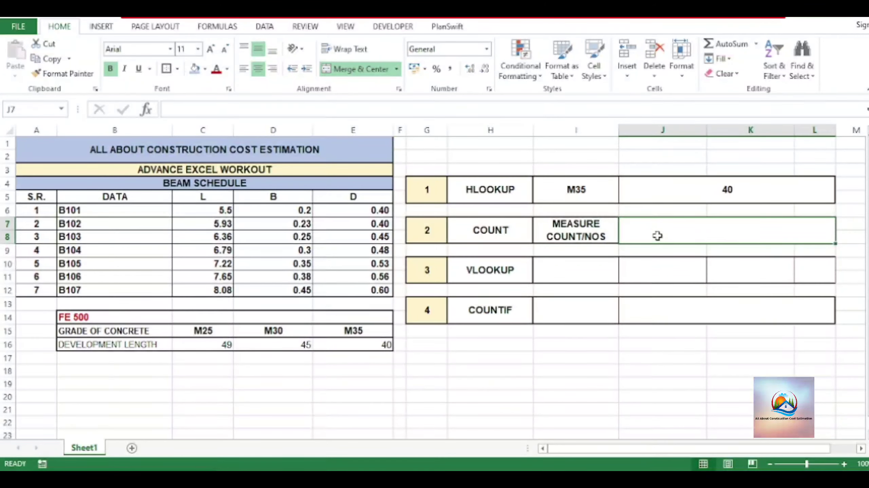
Step: Enter =COUNT(C6:C12) in J7, correcting the range from B6:B12, so it returns 7
type("=CO")
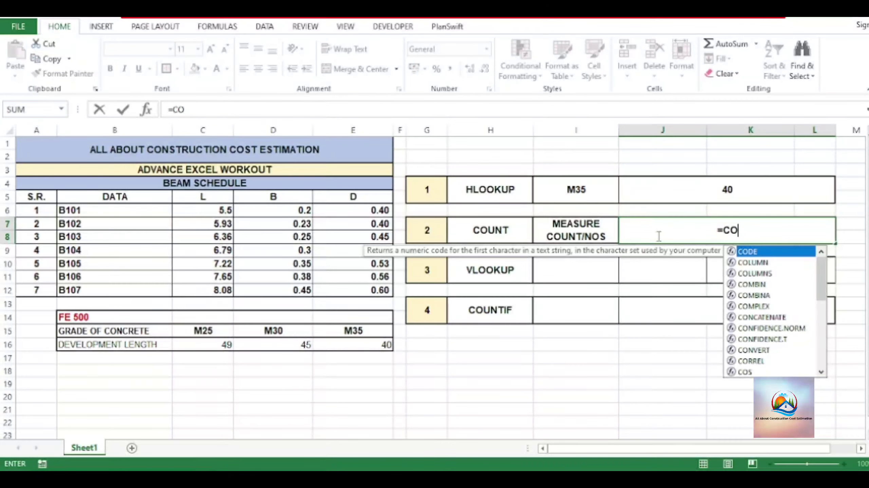
type("UNT")
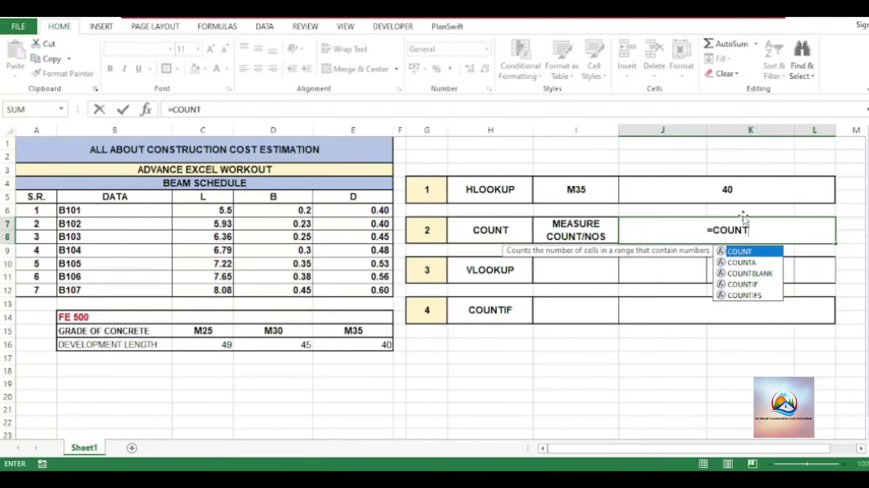
double_click(739, 252)
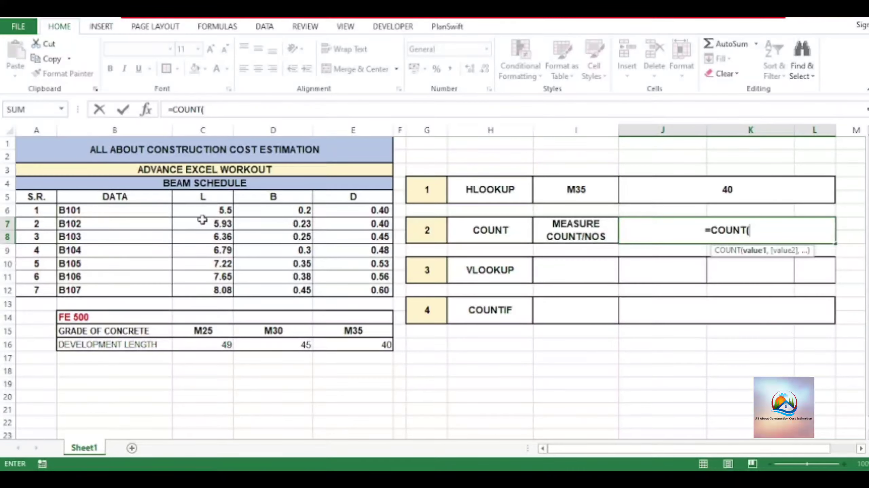
left_click_drag(85, 211, 108, 293)
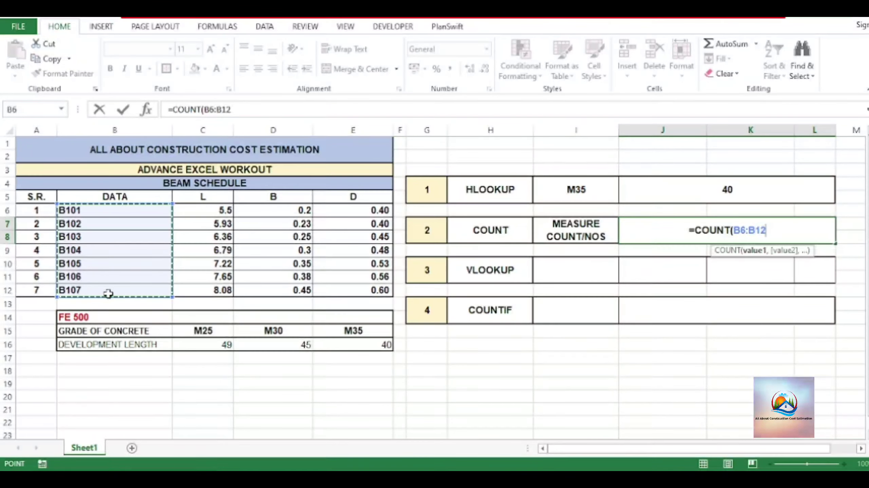
key("Return")
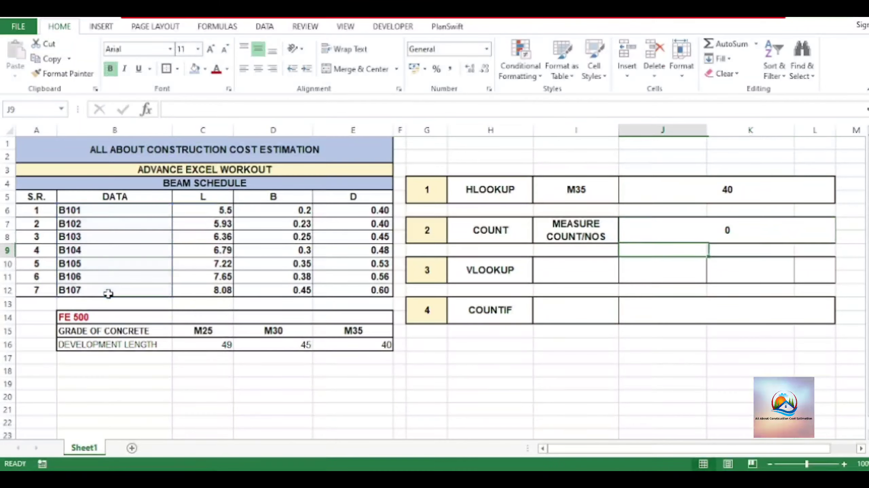
left_click(717, 228)
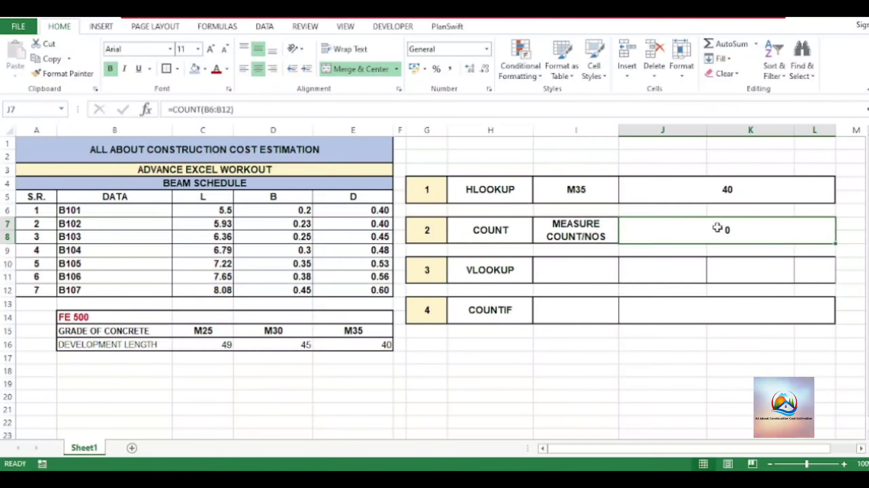
double_click(717, 229)
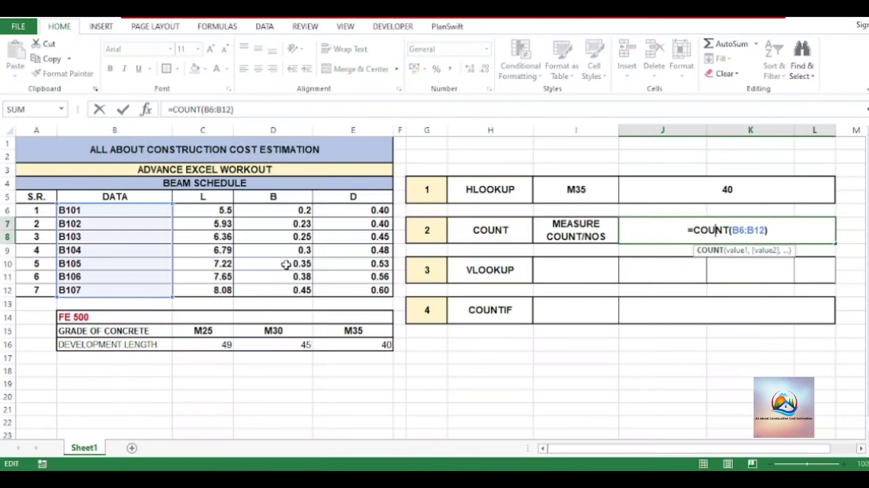
left_click_drag(172, 260, 203, 251)
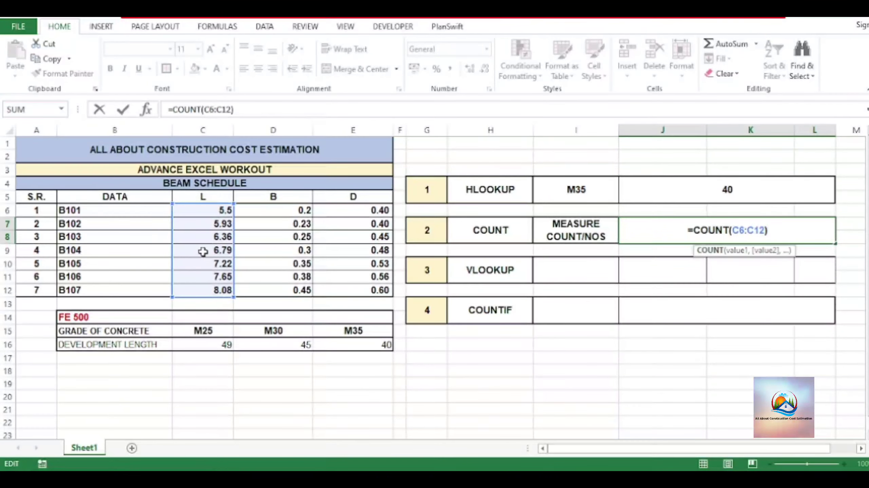
key("Return")
left_click(707, 232)
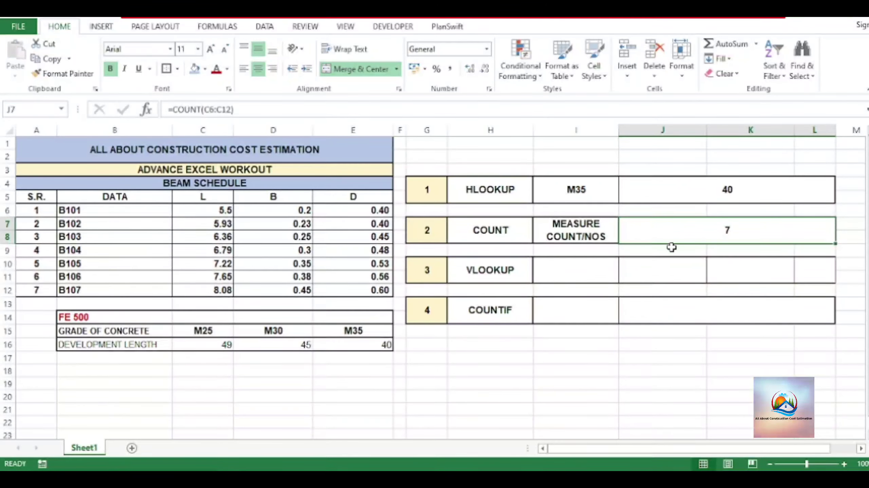
Step: Copy the COUNT row G7:K7 and paste it at G16
left_click(520, 232)
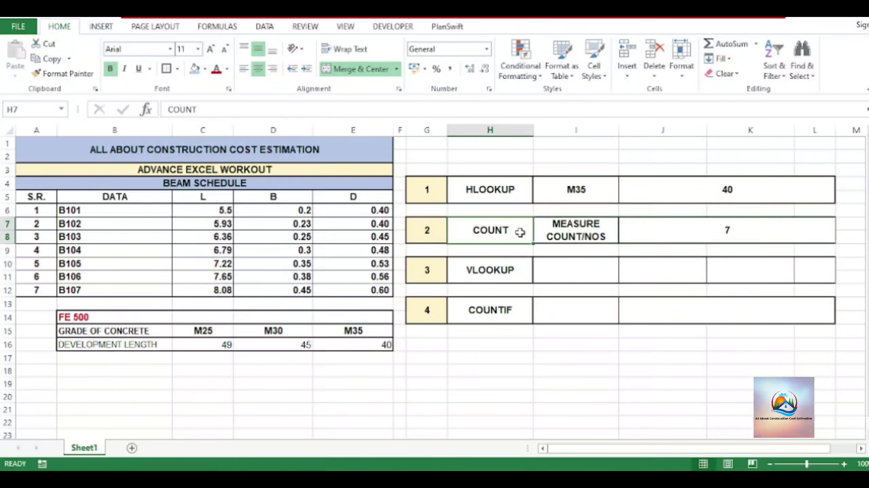
left_click_drag(431, 230, 715, 235)
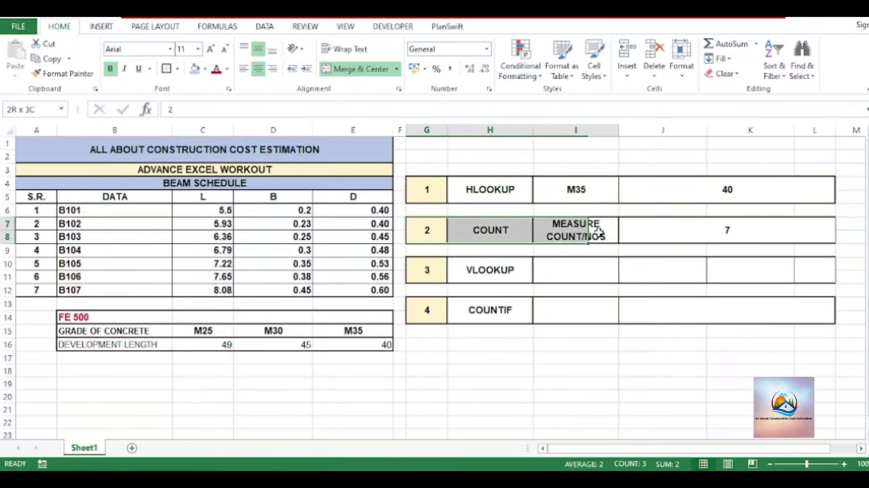
key("ctrl+c")
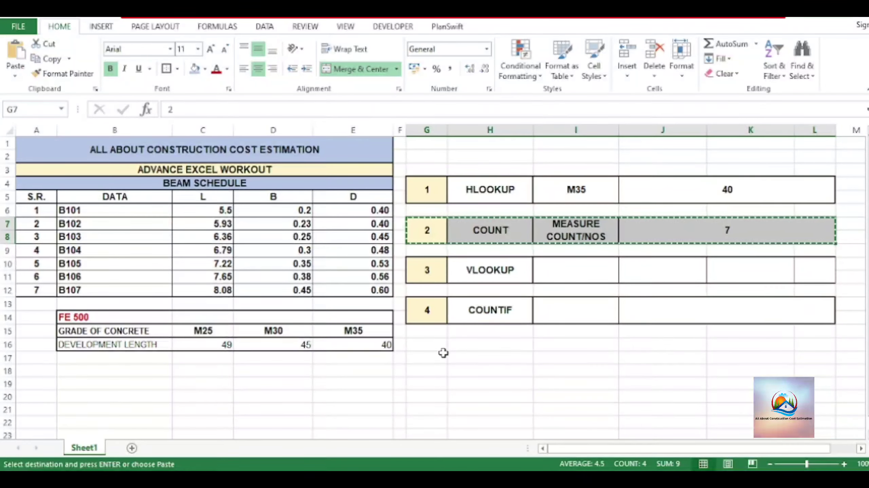
left_click(432, 348)
key("ctrl+v")
Step: Number the copied row 5 in G16 and relabel H16 as COUNTA
key("Escape")
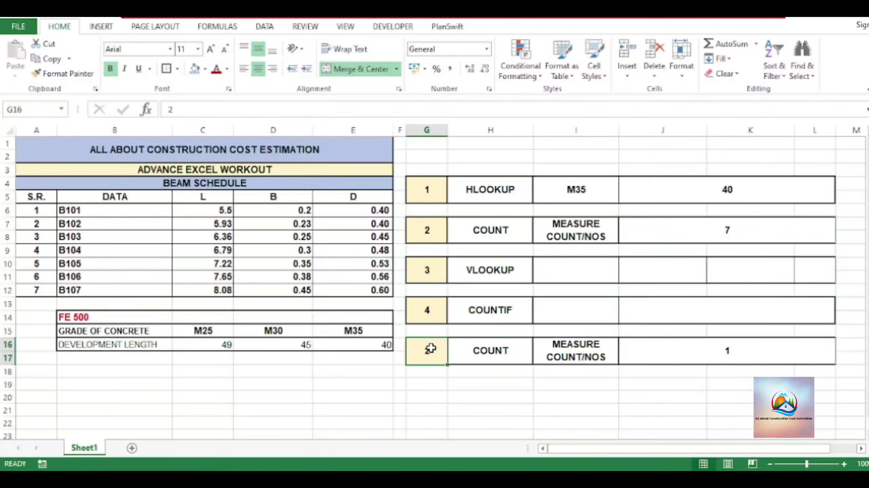
type("5")
key("Tab")
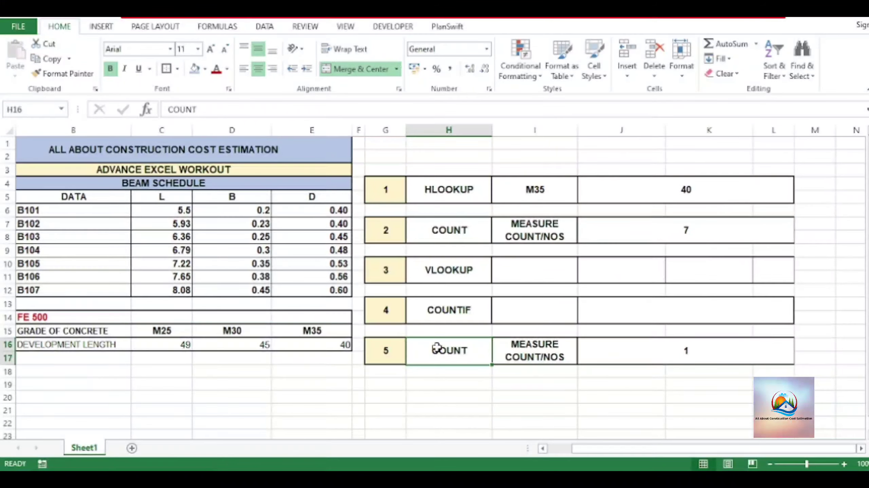
double_click(629, 227)
key("Tab")
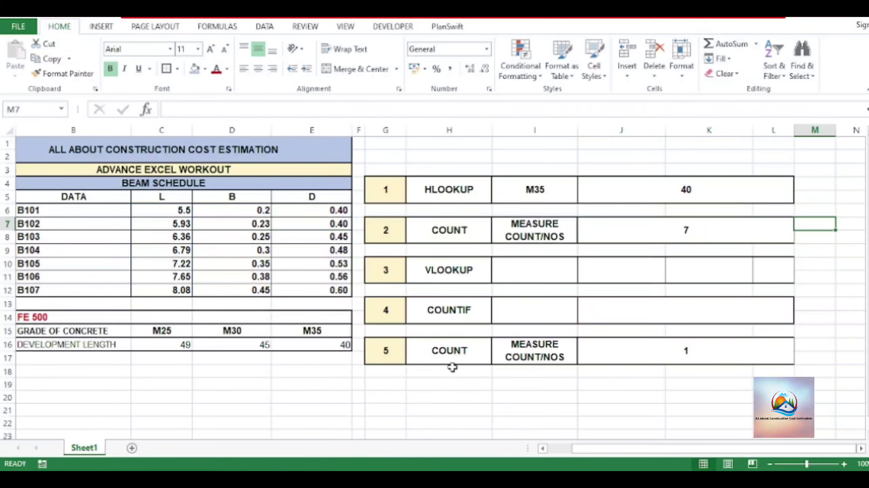
left_click(470, 348)
double_click(474, 350)
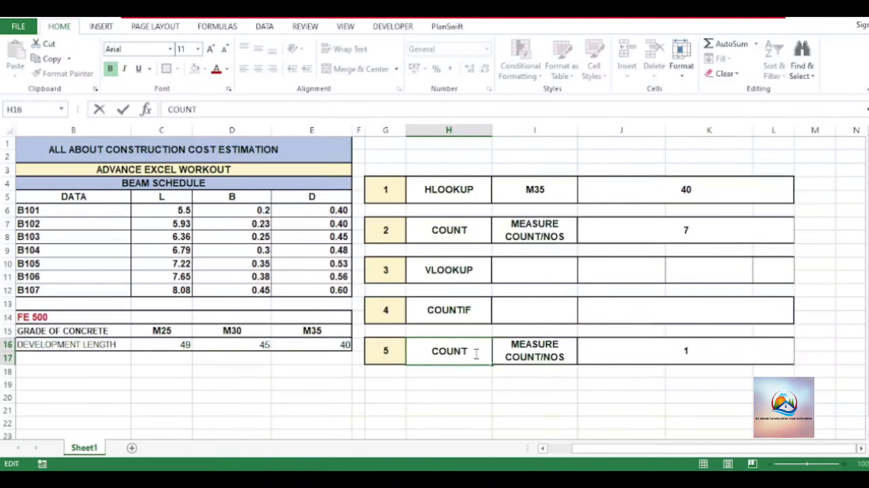
type("A")
key("Tab")
Step: Replace J16's formula with =COUNTA(B6:B12), counting 7 beam names
double_click(683, 357)
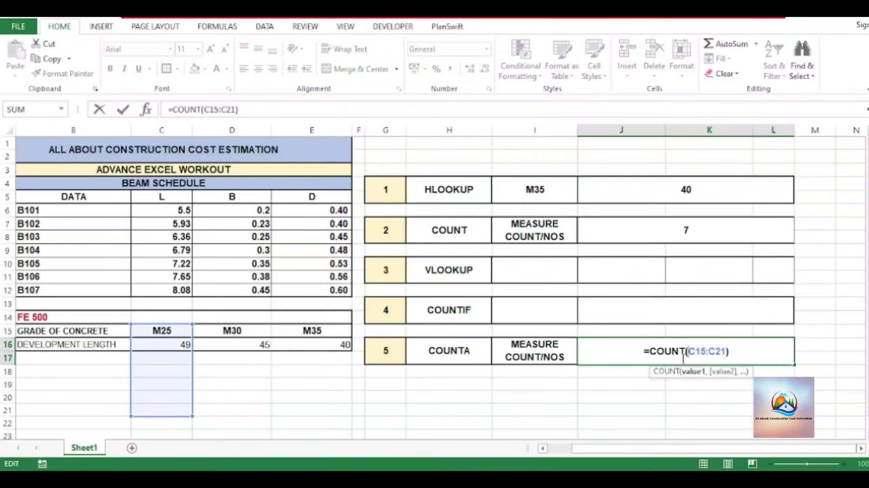
key("ctrl+Return")
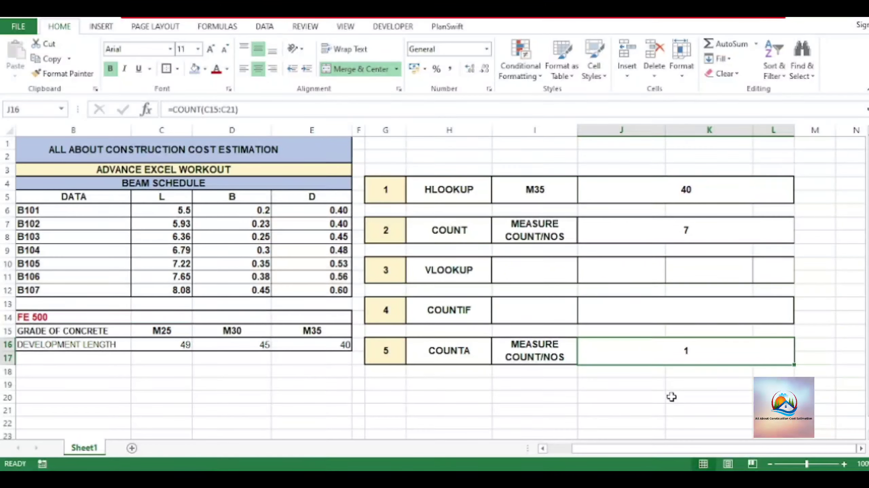
type("=CO")
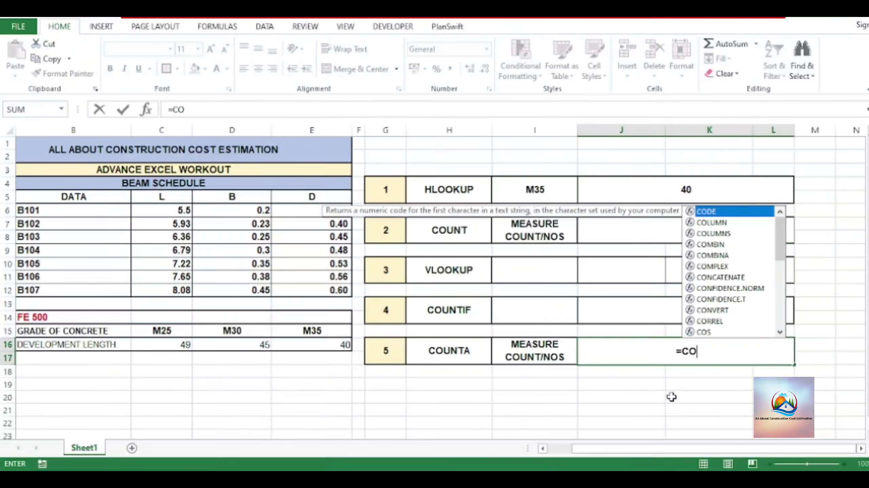
type("UNTA")
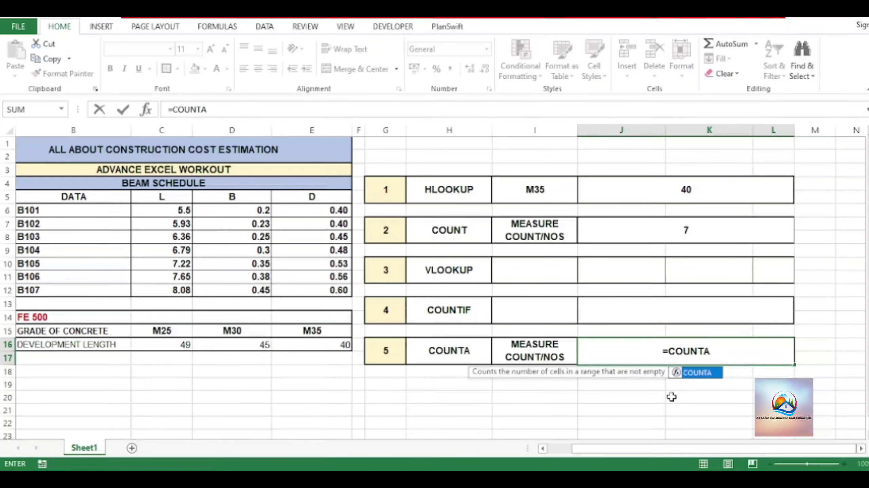
type("(")
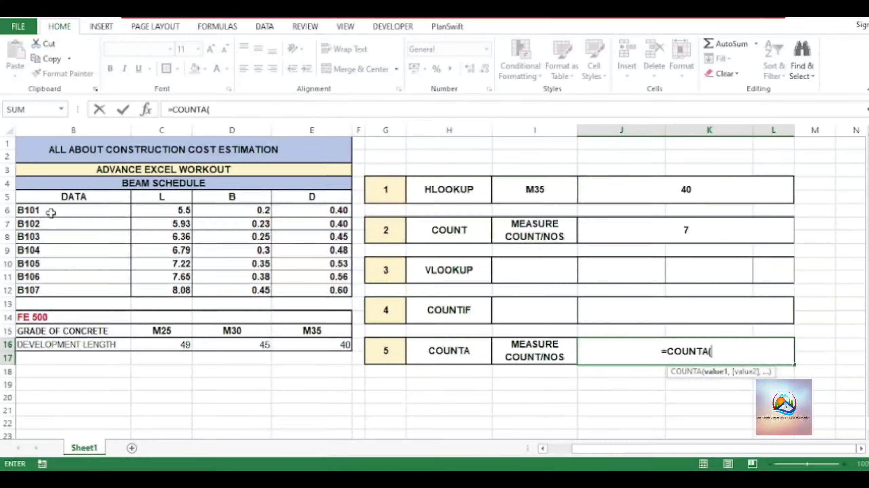
left_click_drag(52, 210, 53, 288)
key("Return")
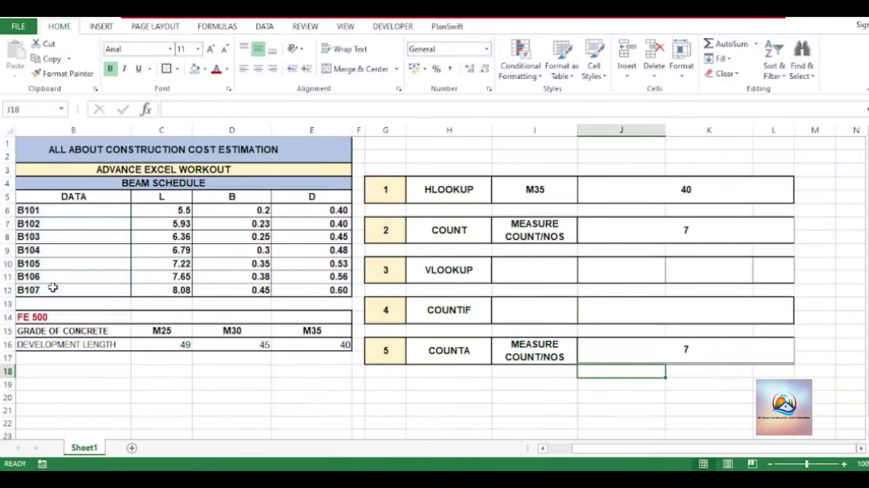
Step: Change the I7 description to 'MEASURE COUNT OF NOS.'
left_click(665, 352)
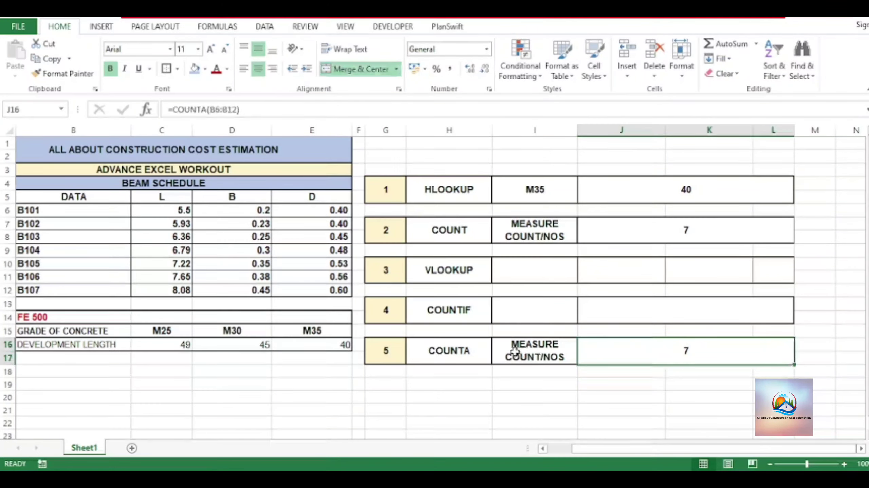
left_click(484, 355)
left_click(473, 232)
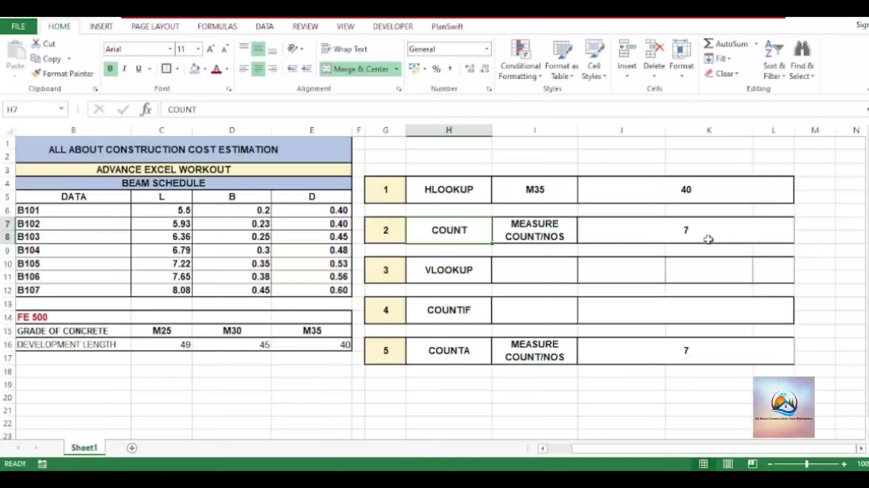
left_click(533, 223)
left_click(256, 109)
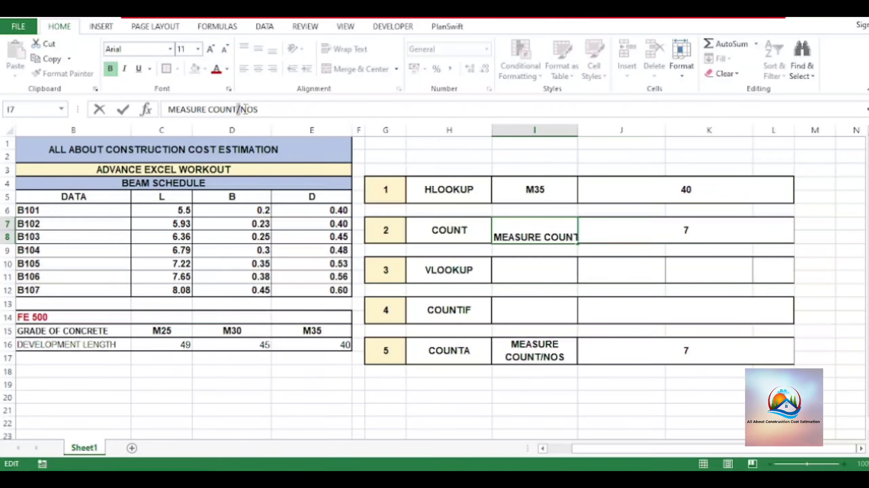
left_click_drag(236, 110, 328, 106)
type("OF")
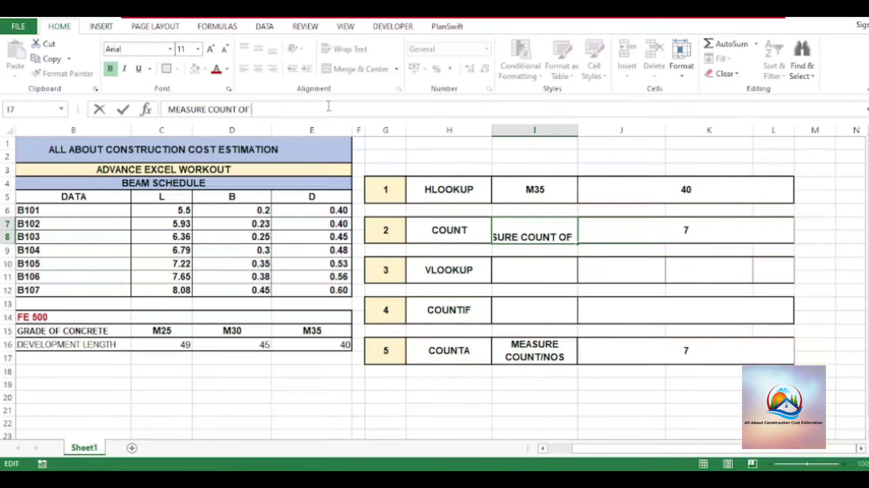
type(" NOS")
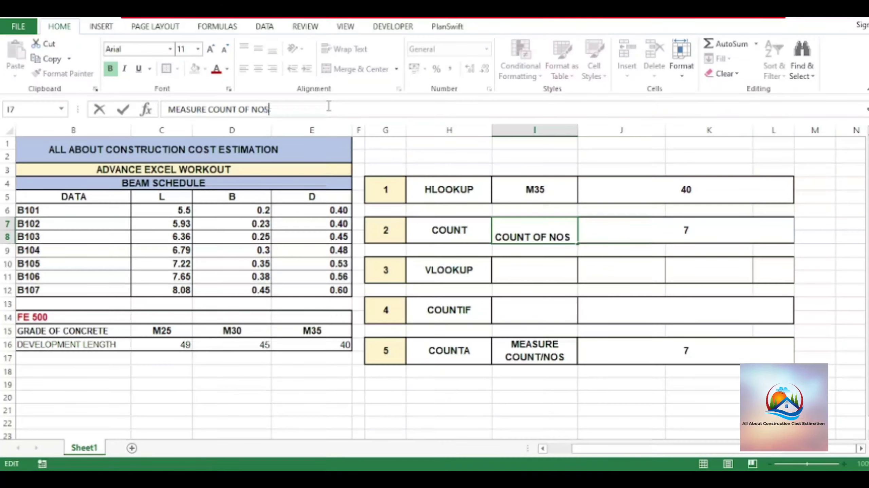
type(".")
key("Return")
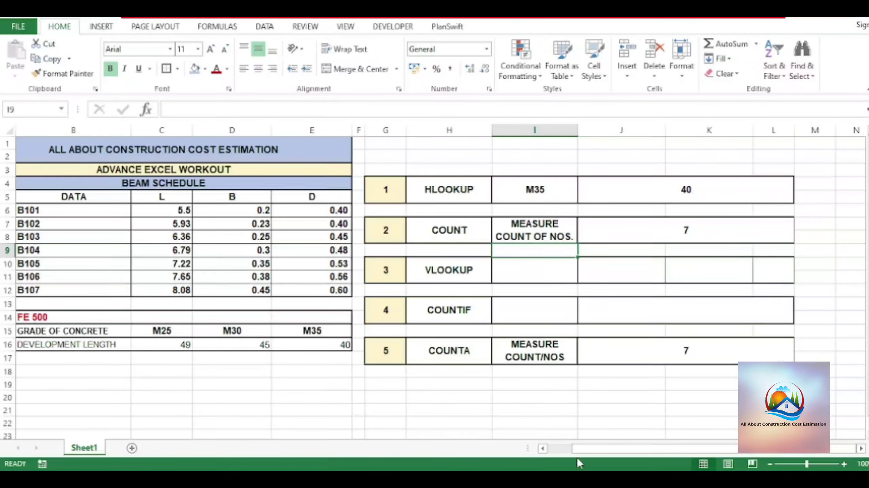
Step: Change the I16 description to 'MEASURE COUNT OF TEXT'
left_click(561, 356)
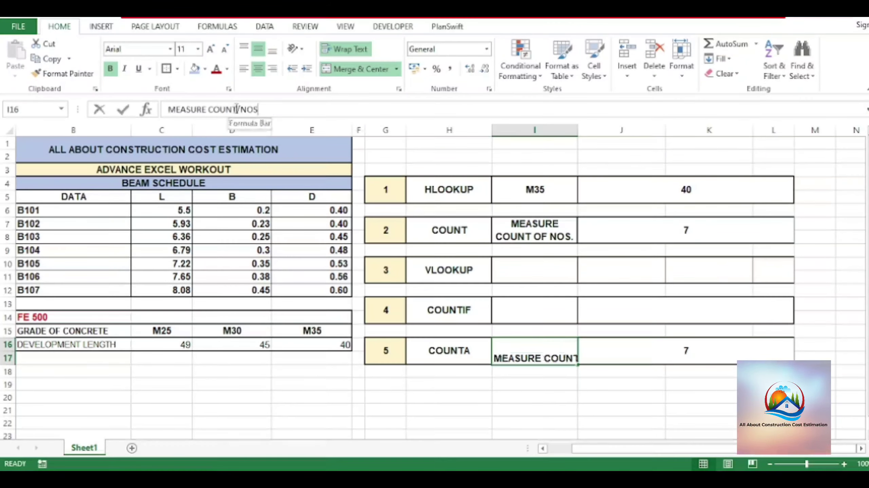
left_click_drag(235, 109, 258, 109)
type("OD")
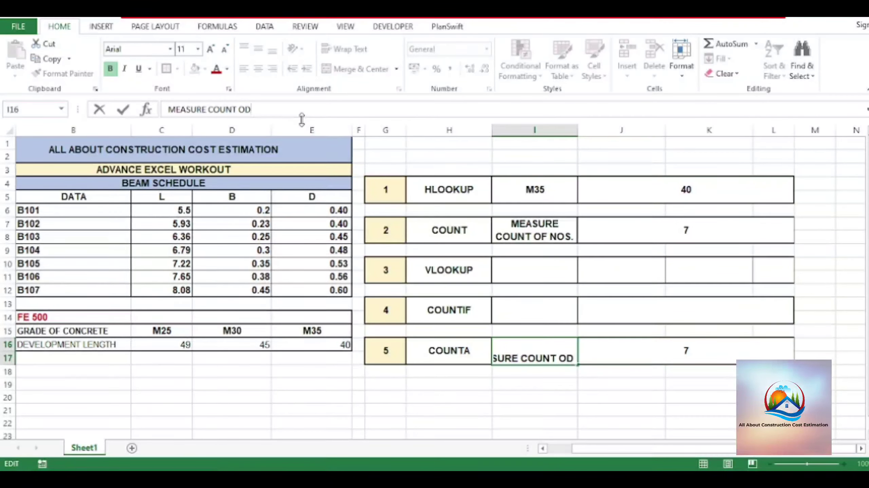
key("BackSpace")
type("F TEX")
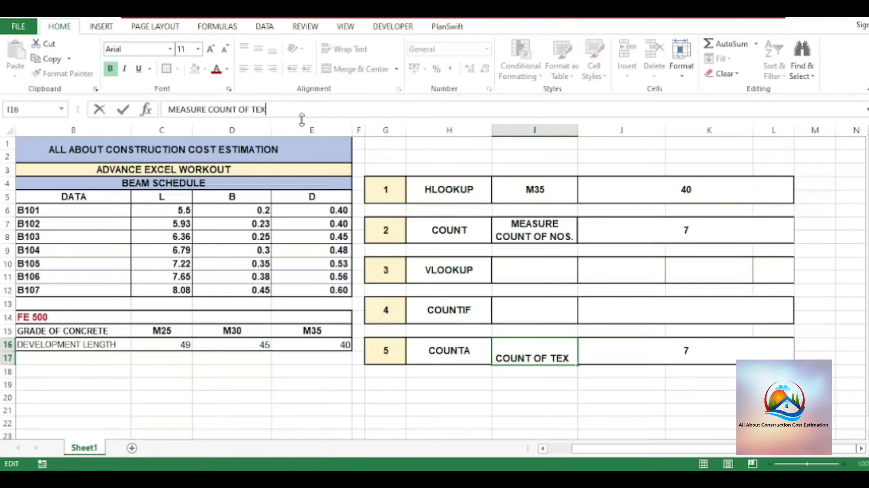
type("T")
key("Tab")
left_click(671, 385)
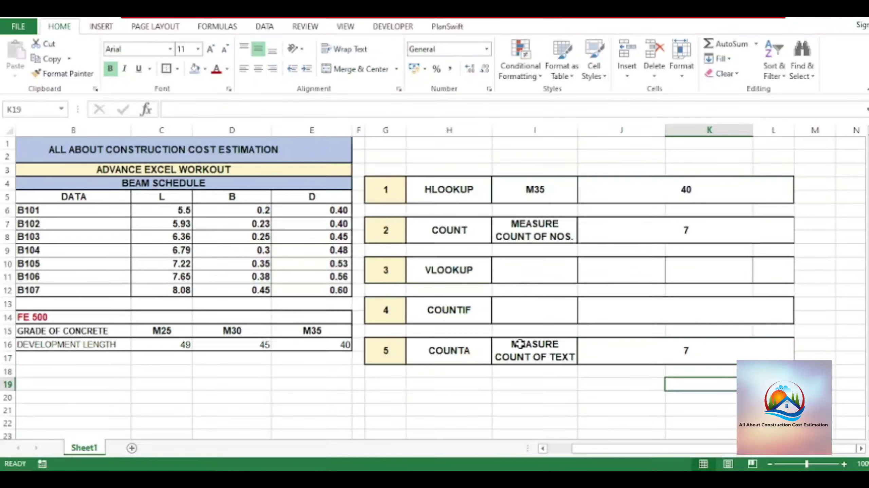
left_click(540, 259)
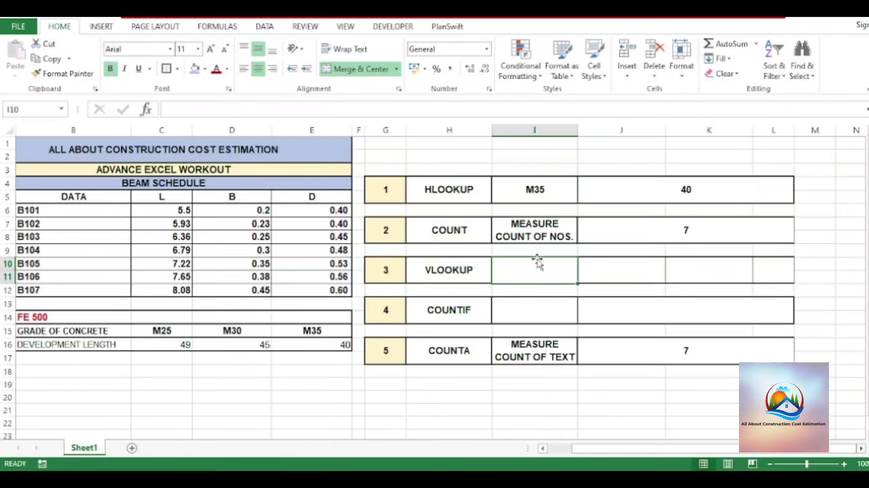
Step: Enter B101 in I10 and =VLOOKUP(I10,B5:E12,2,FALSE) in J10, returning 5.5
type("B10")
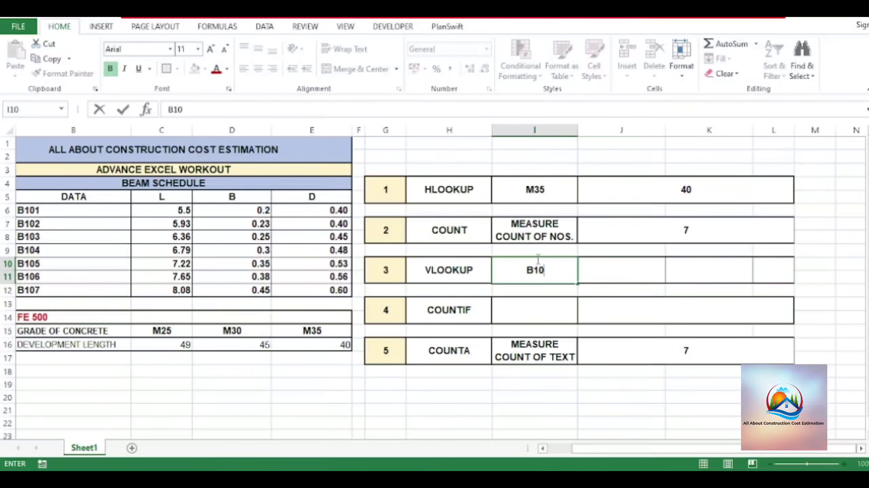
type("1")
key("Tab")
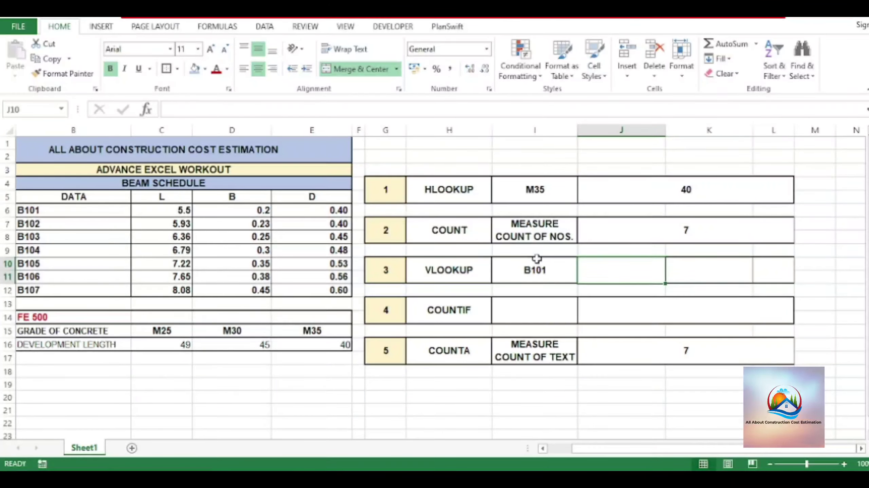
type("=VL")
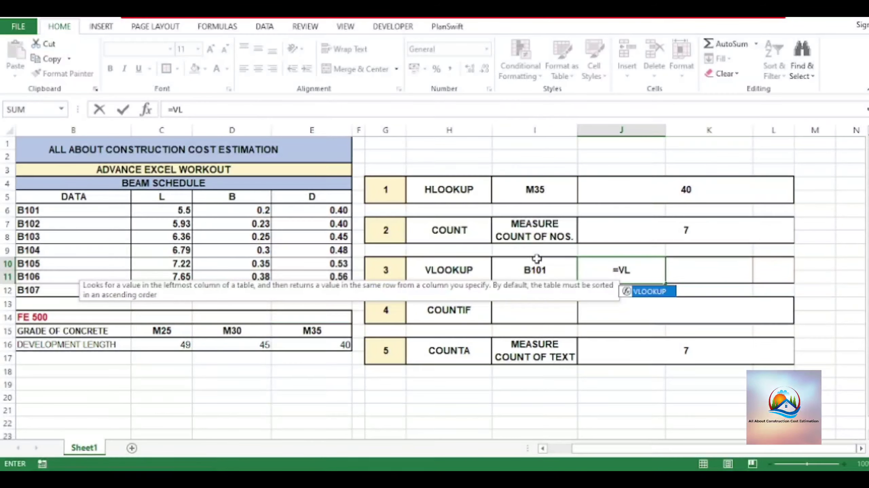
key("Tab")
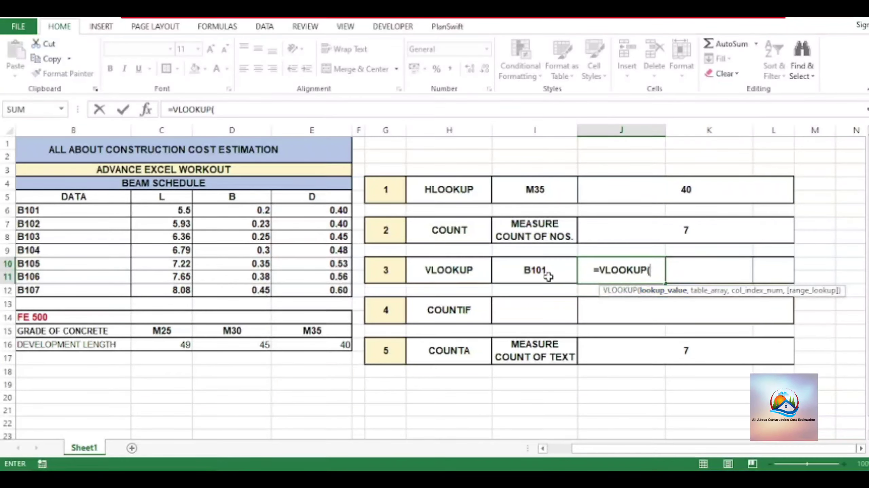
left_click(549, 277)
type(",")
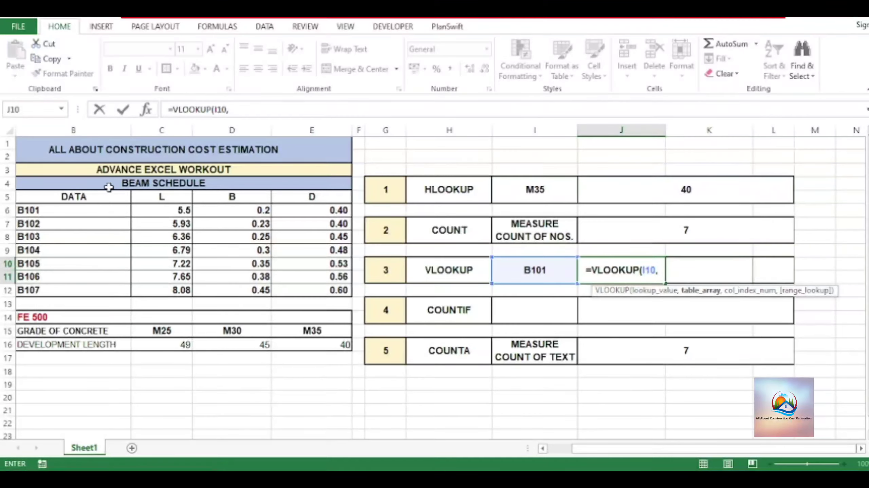
left_click(91, 201)
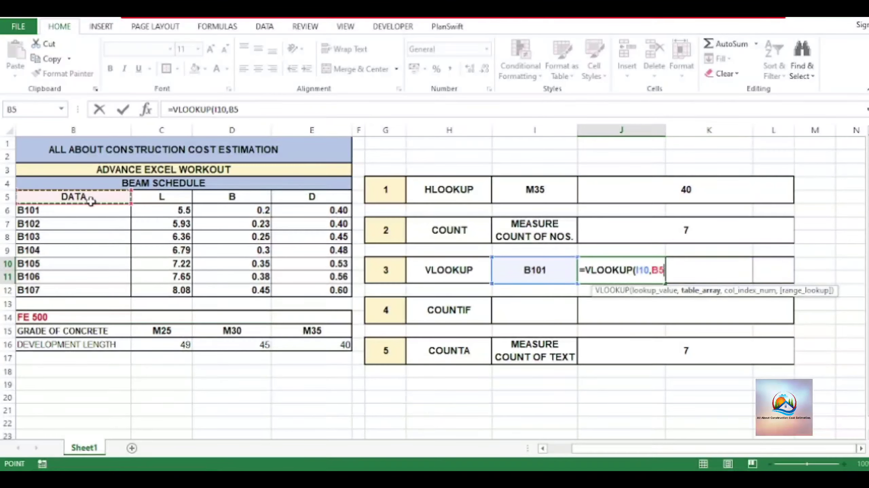
left_click_drag(91, 201, 325, 291)
type(",")
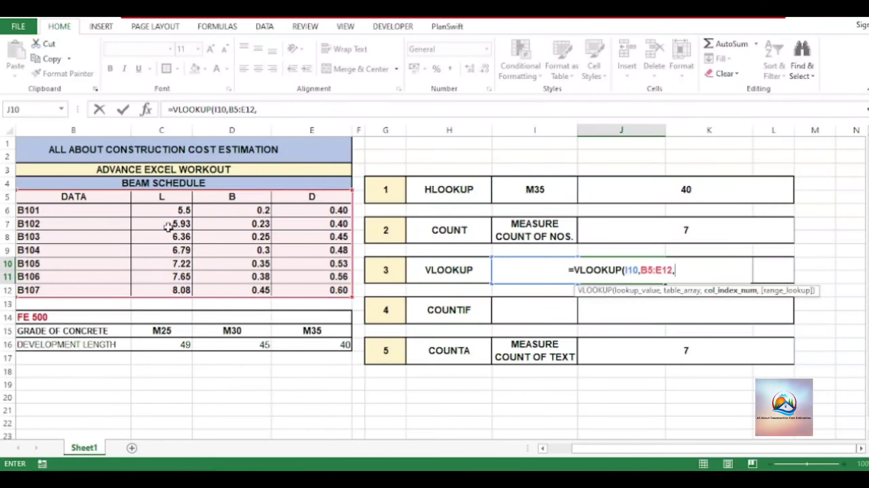
type("2")
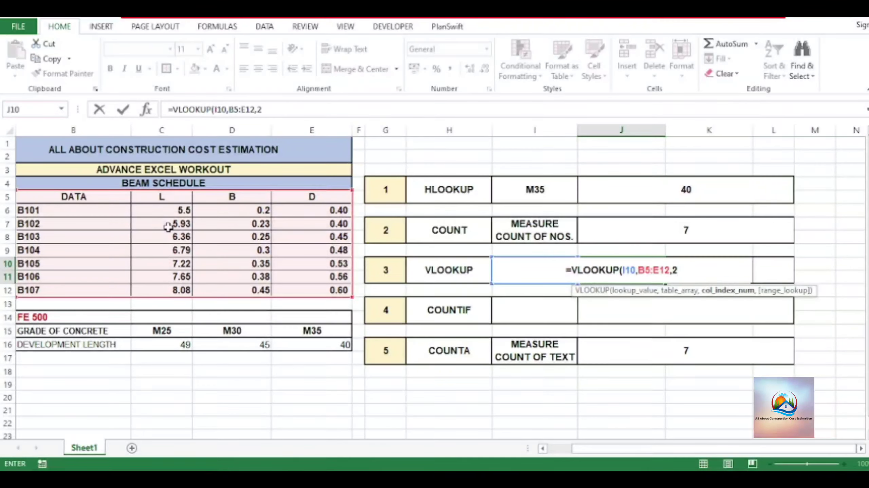
type(",")
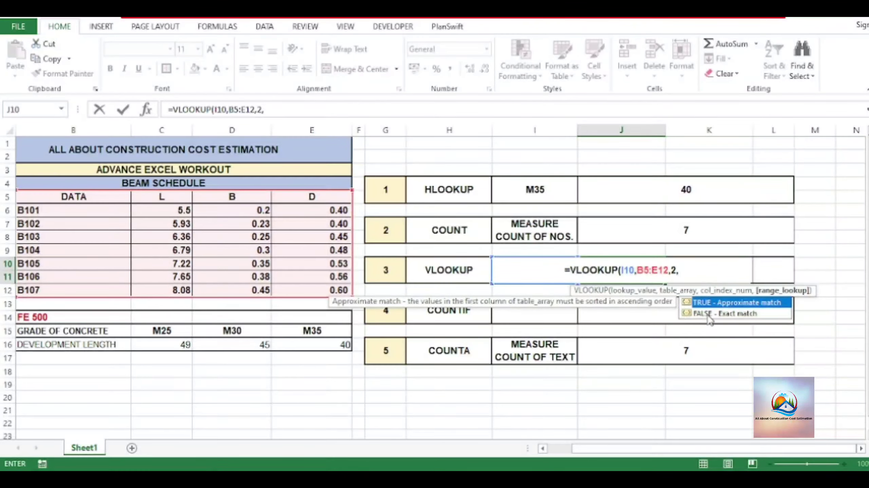
double_click(707, 314)
type(")")
key("Return")
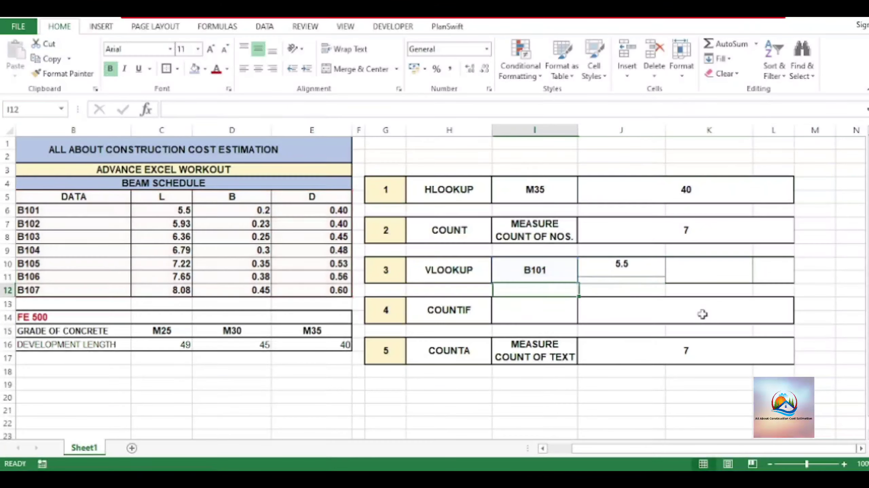
Step: Fill the J10 result and its source cell C6 yellow
left_click(632, 268)
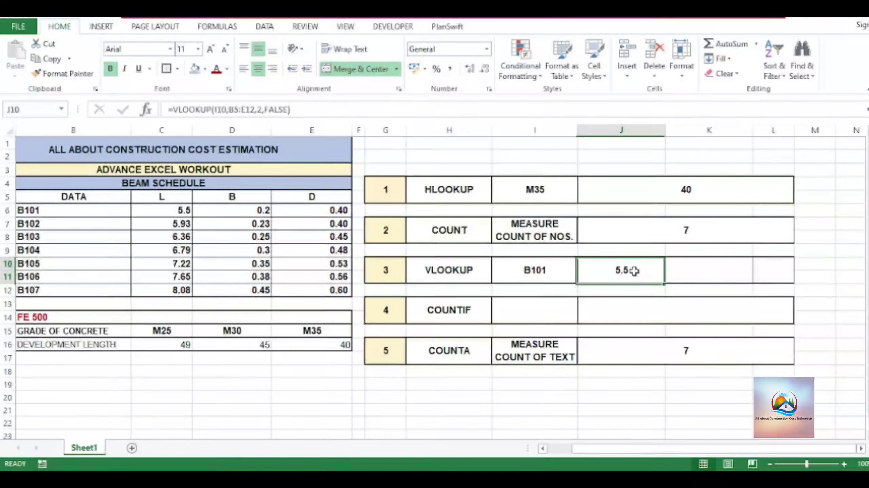
left_click(176, 210)
left_click(615, 278)
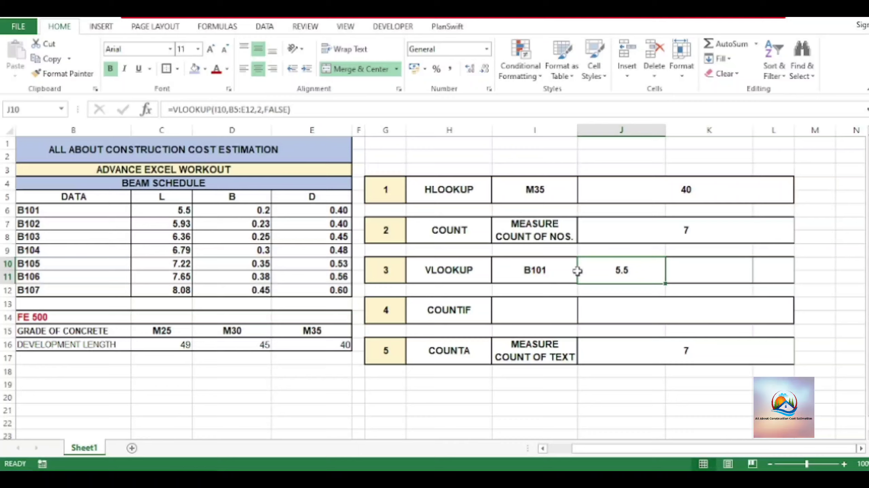
left_click(177, 209, "ctrl")
left_click(205, 68)
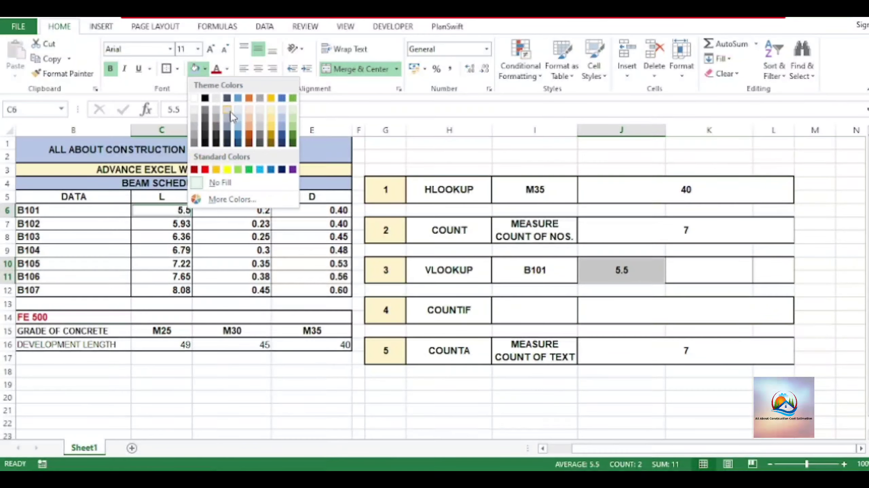
left_click(227, 170)
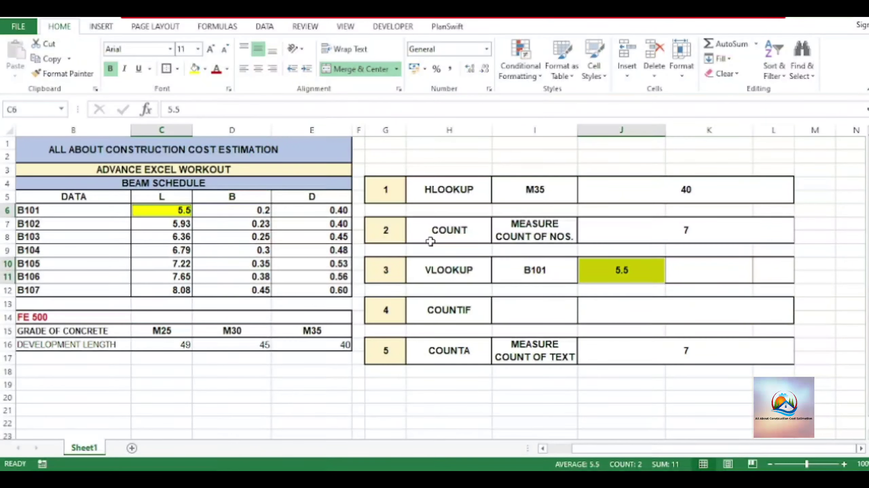
left_click(690, 277)
left_click(662, 275)
left_click(714, 277)
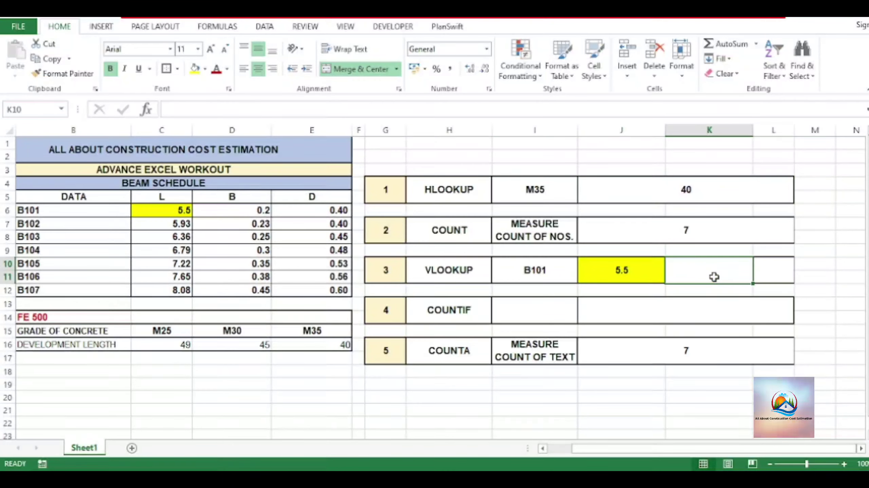
Step: Build =VLOOKUP(I10,B6:E12,3,FALSE) in K10 to fetch B101's width
type("=VL")
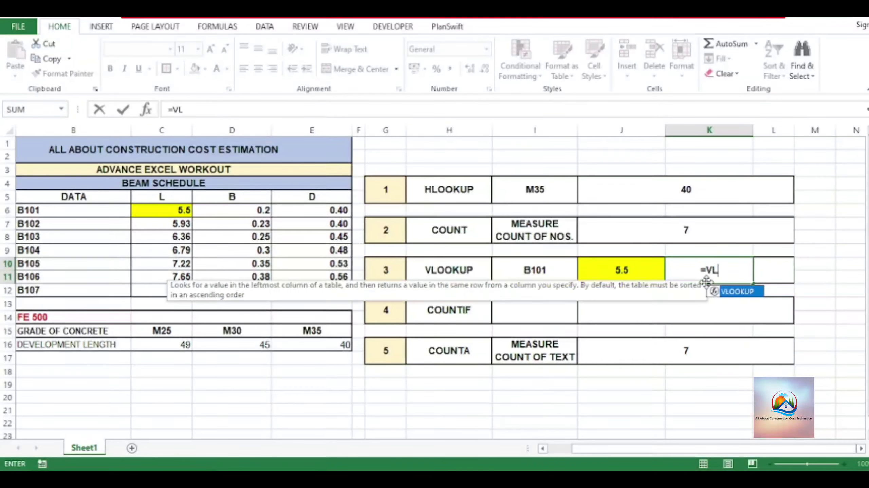
double_click(739, 294)
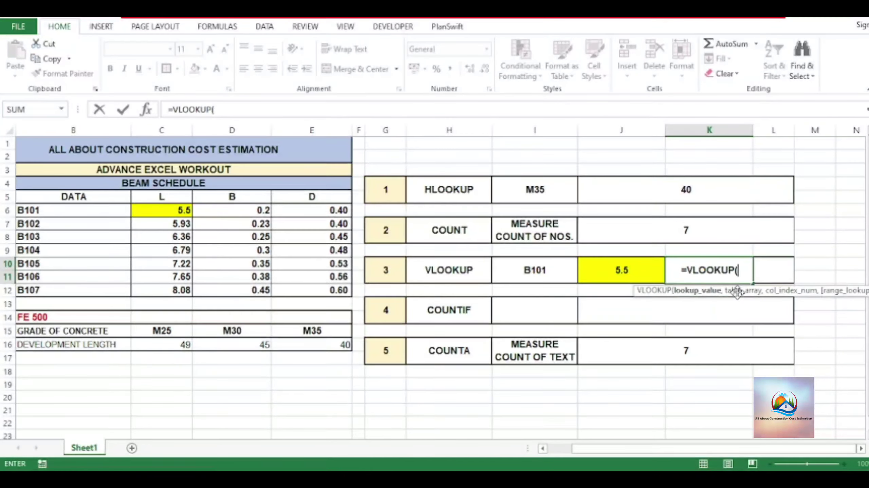
left_click(537, 269)
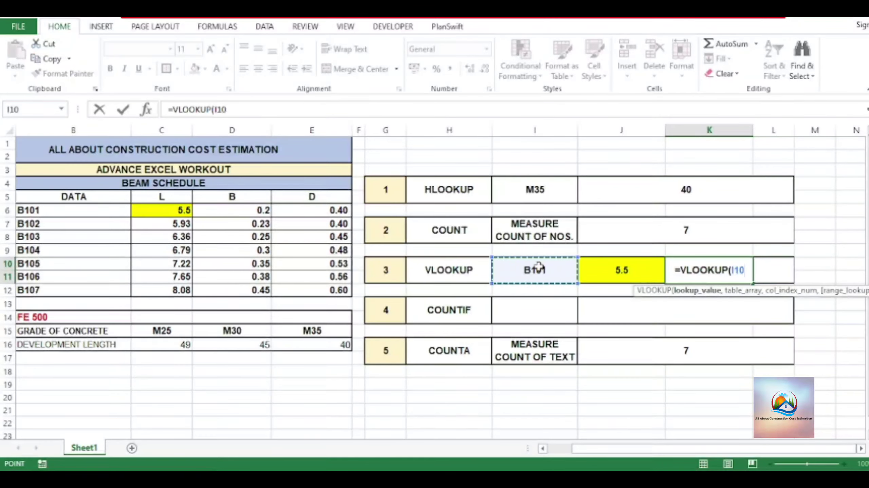
type(",")
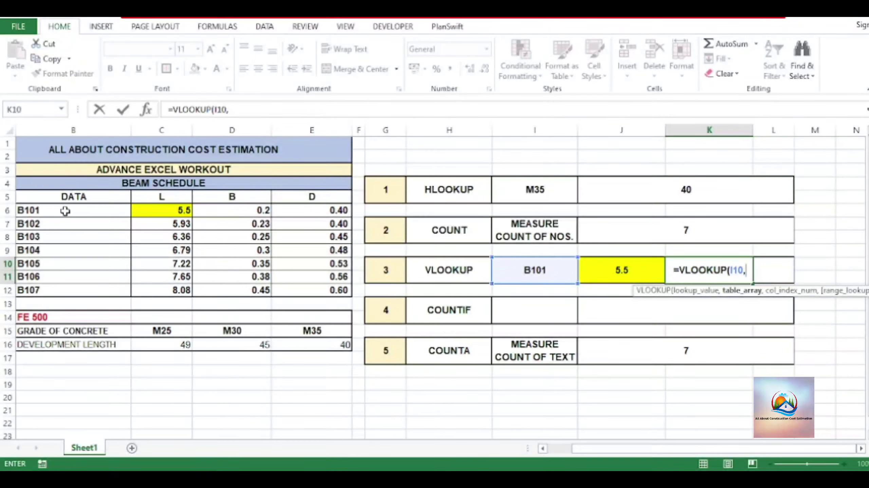
left_click_drag(65, 210, 330, 292)
type(",")
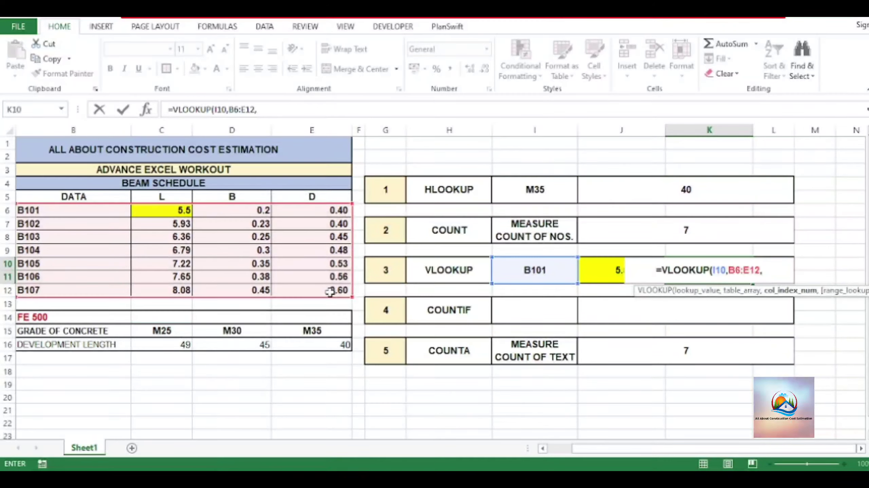
type("3")
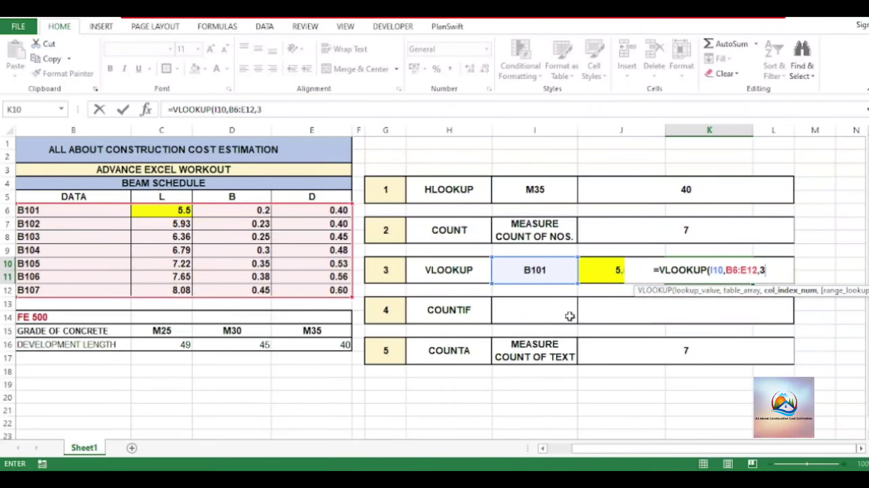
type(",")
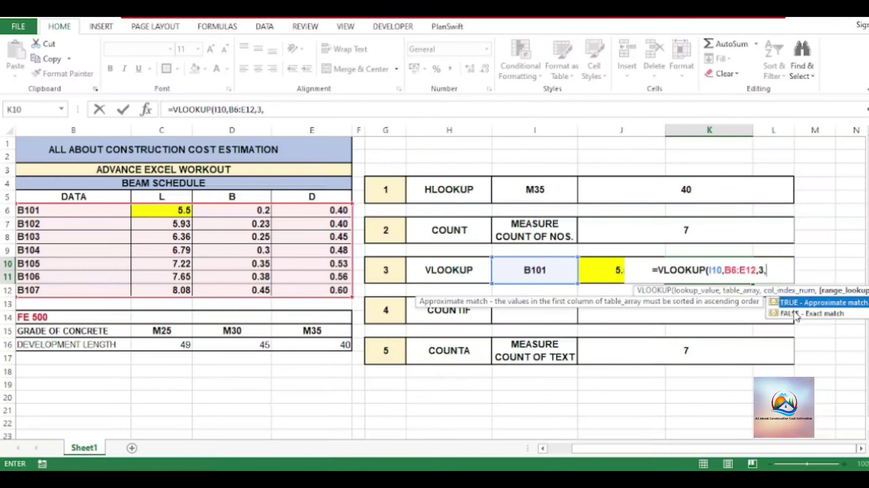
double_click(795, 314)
Step: Close and commit the K10 formula showing 0.2, then fill K10 and D6 red
type(")")
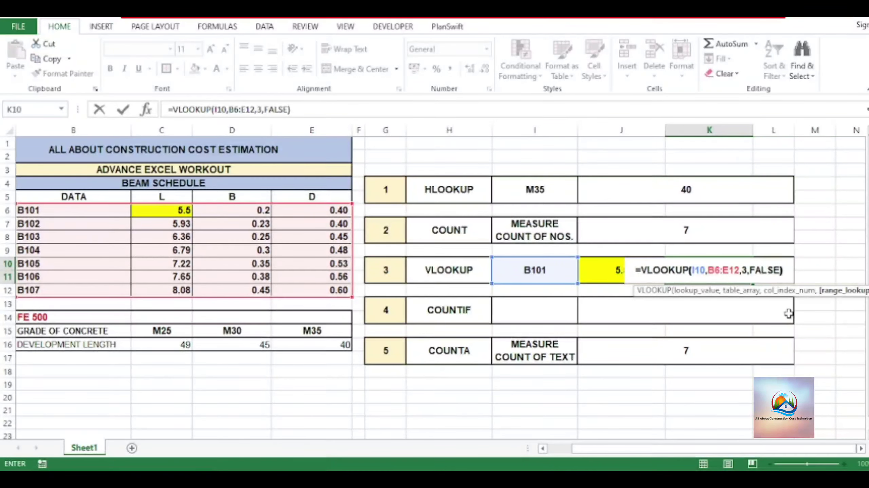
key("Return")
left_click(710, 265)
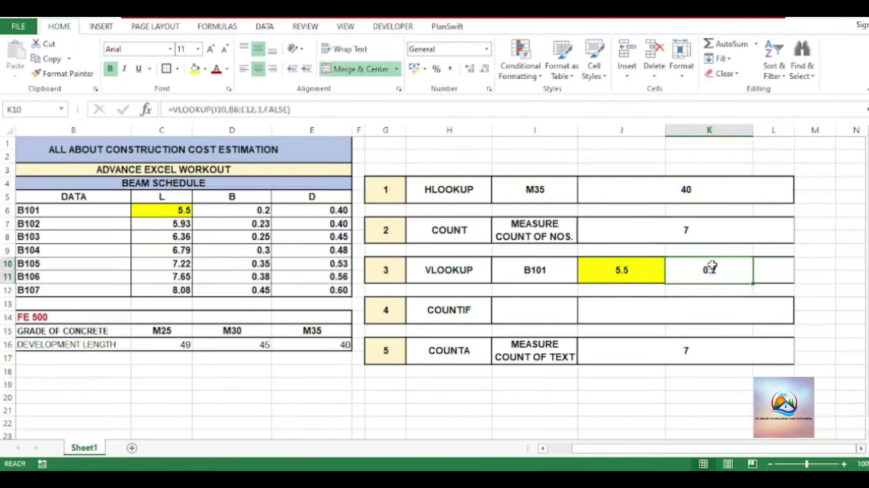
left_click(248, 211, "ctrl")
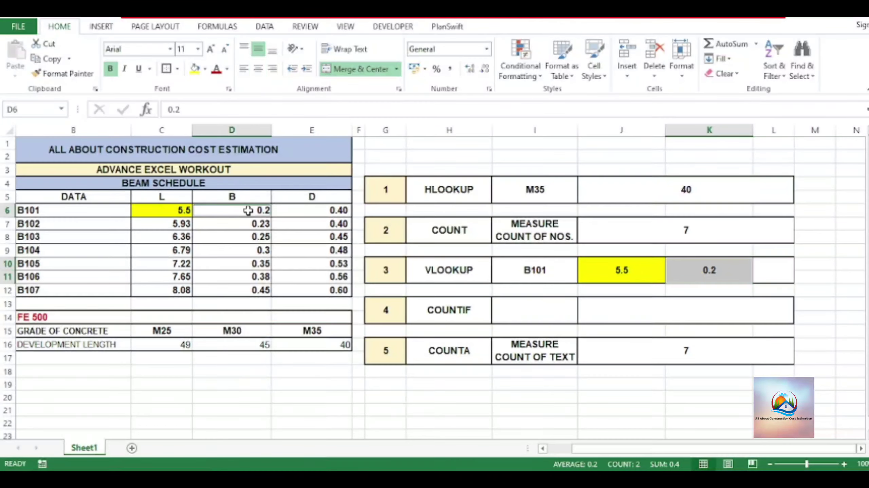
left_click(205, 68)
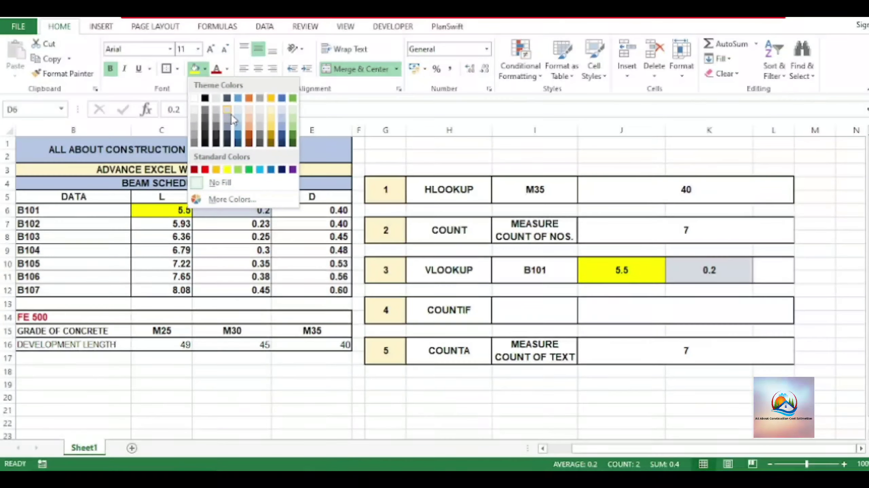
left_click(205, 169)
left_click(711, 270)
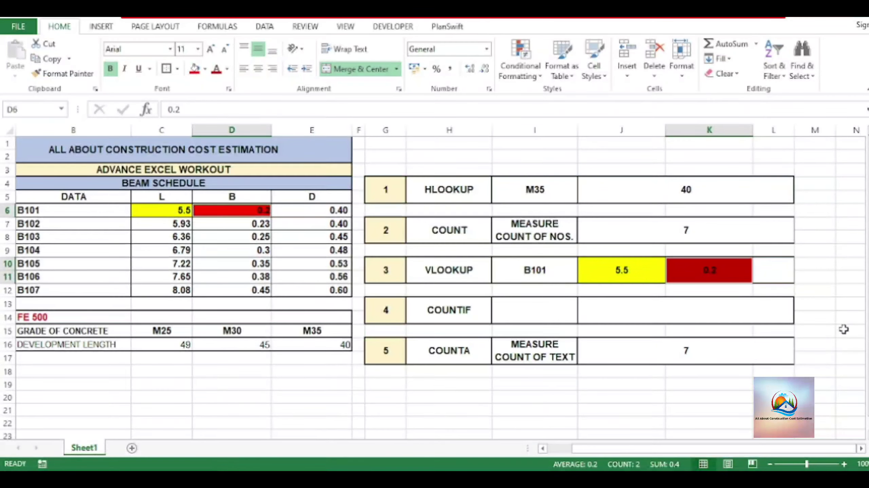
left_click(774, 274)
Step: Enter an exact-match VLOOKUP of I10 over the beam table, column 4, in L10, returning 0.4
type("=")
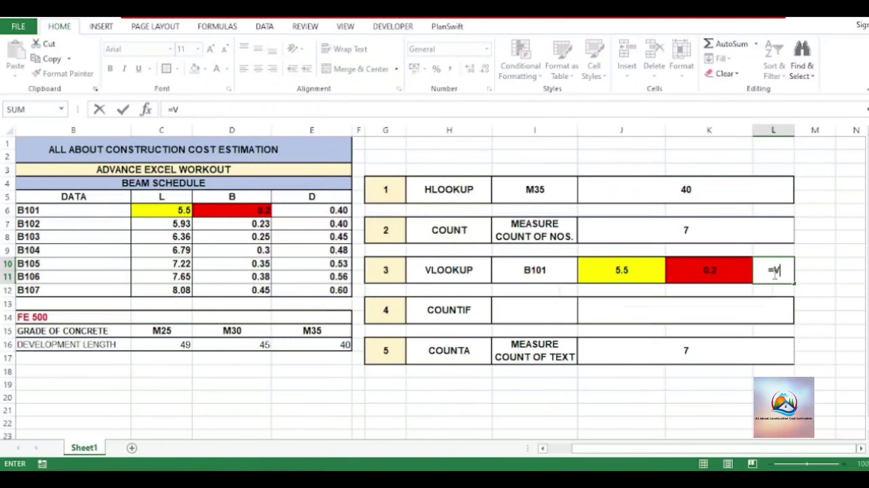
type("VLOO")
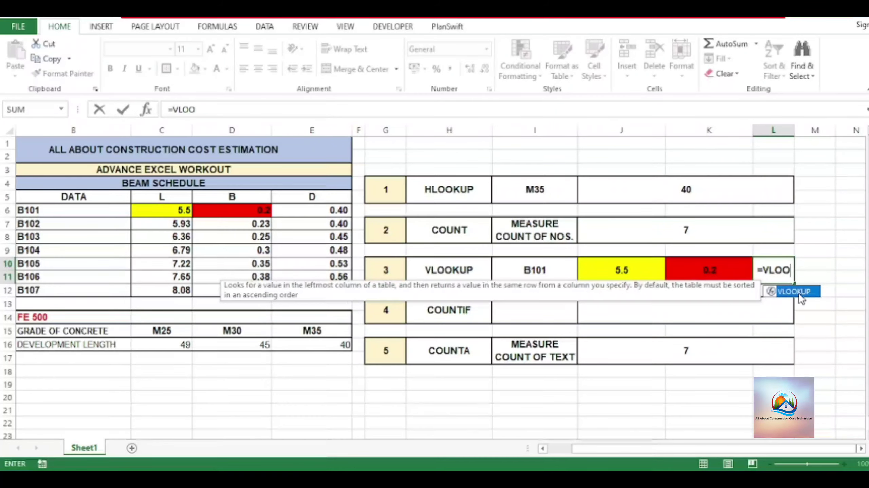
double_click(798, 293)
left_click(551, 272)
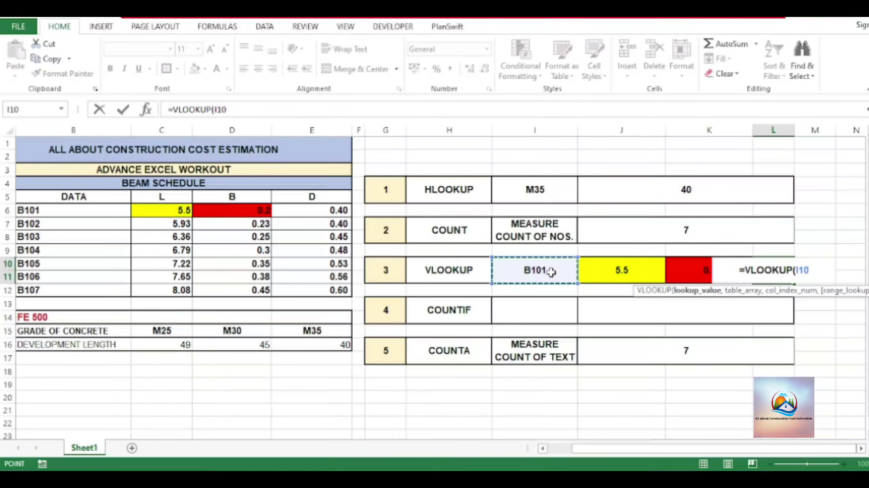
type(",")
left_click(64, 208)
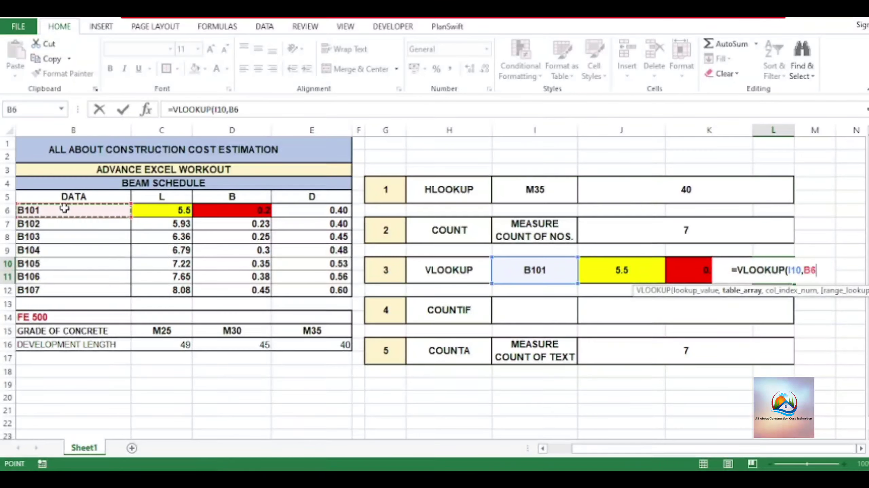
left_click_drag(70, 196, 333, 297)
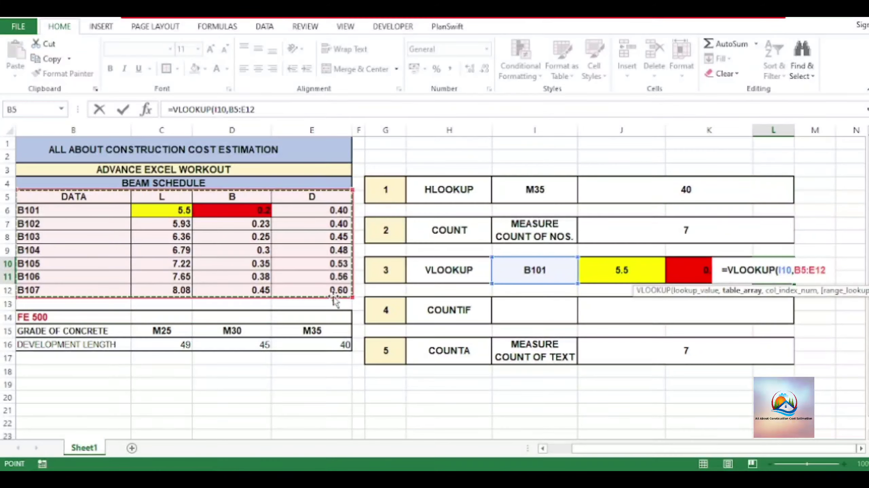
type(",")
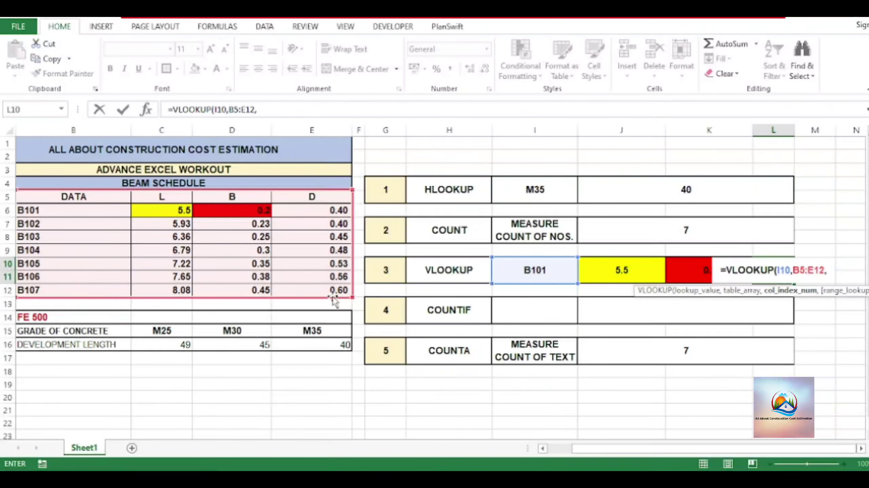
type("4,")
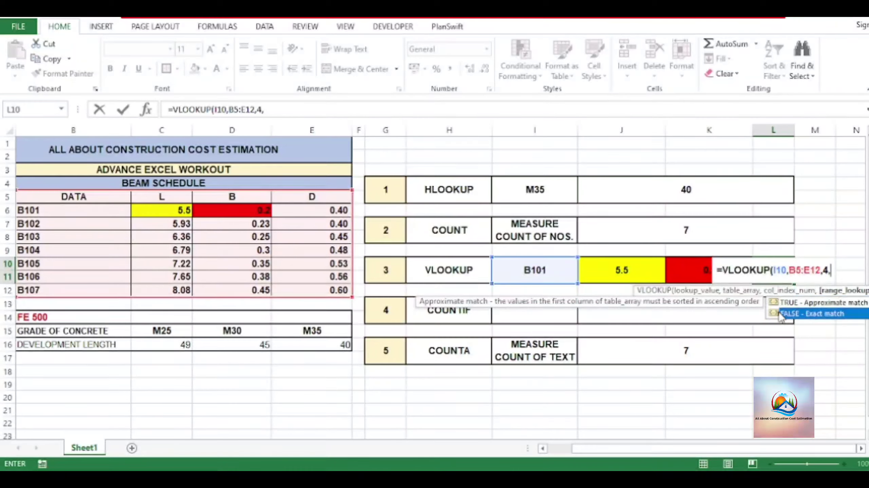
double_click(781, 314)
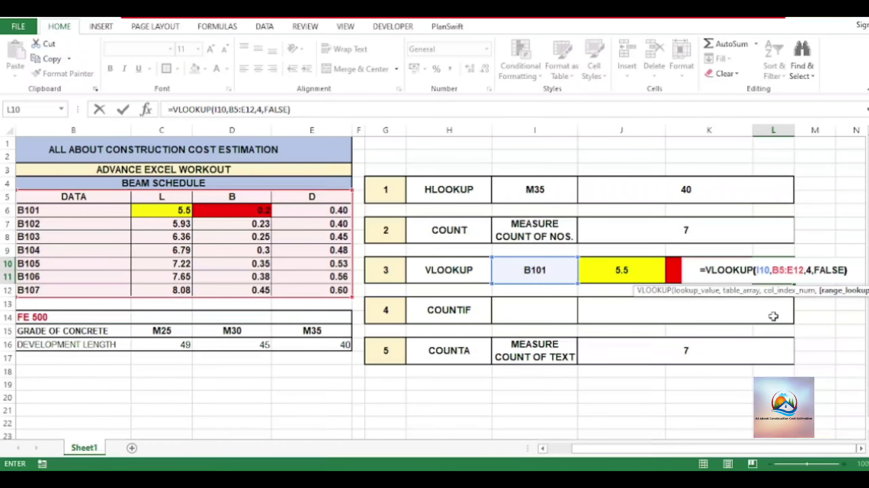
key("Return")
Step: Fill the L10 result and its source cell E6 green
left_click(769, 259)
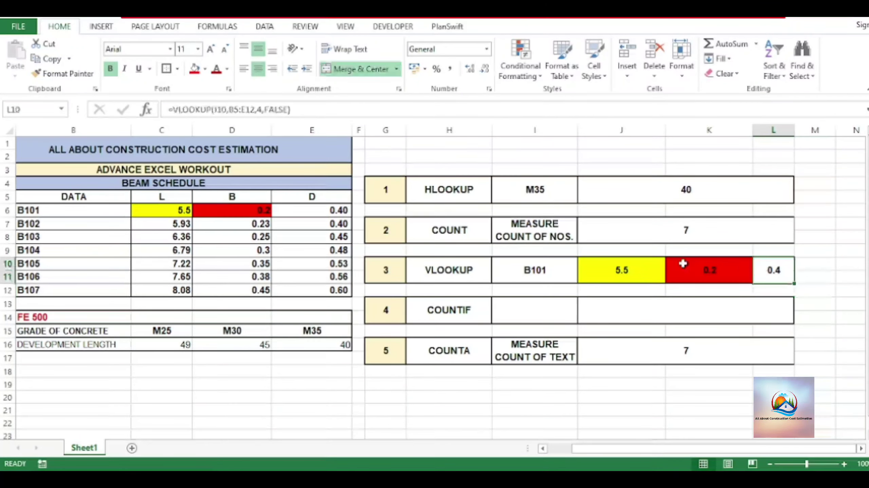
left_click(322, 211, "ctrl")
left_click(205, 68)
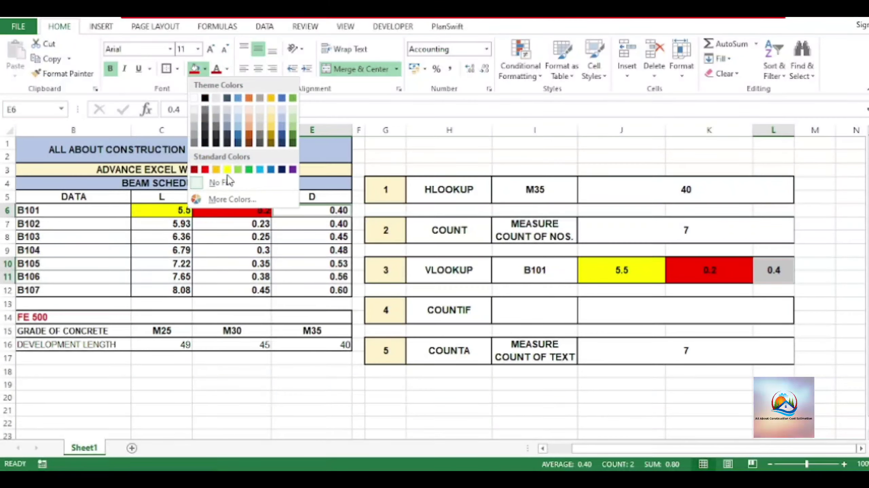
left_click(236, 167)
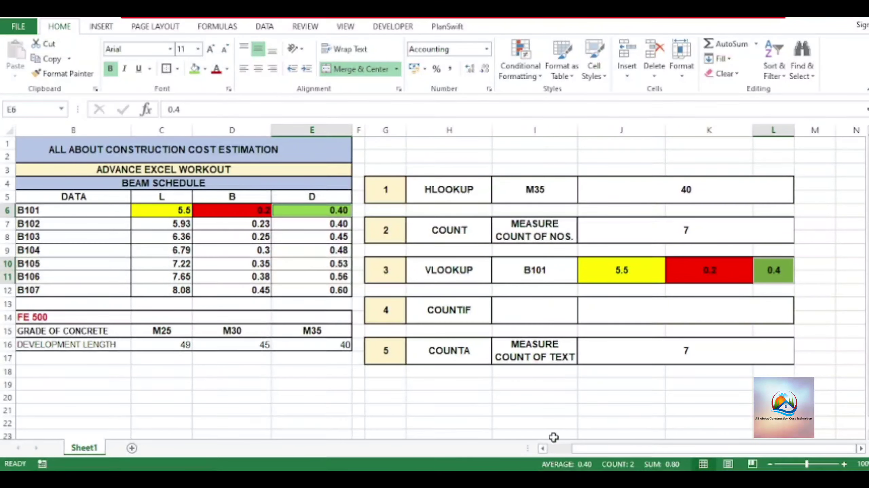
left_click(556, 422)
left_click(544, 314)
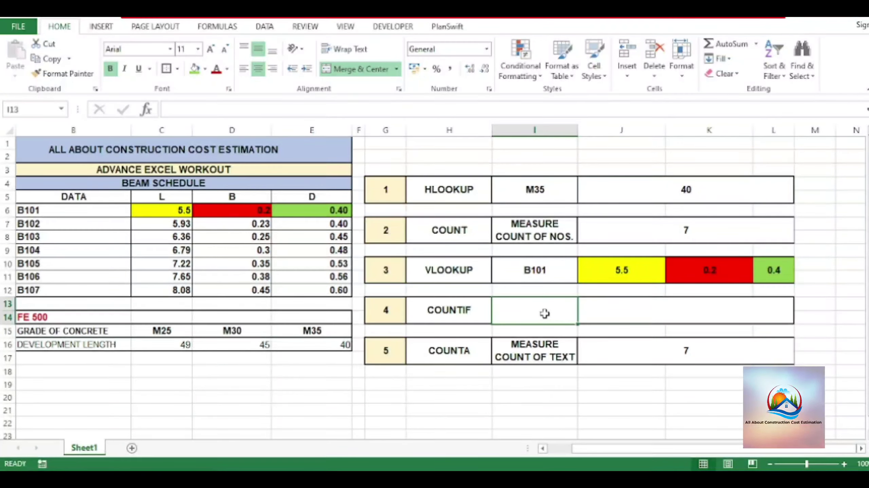
Step: Put criterion B102 in I13 and =COUNTIF(B6:B12,I13) in J13, which returns 1
type("B1")
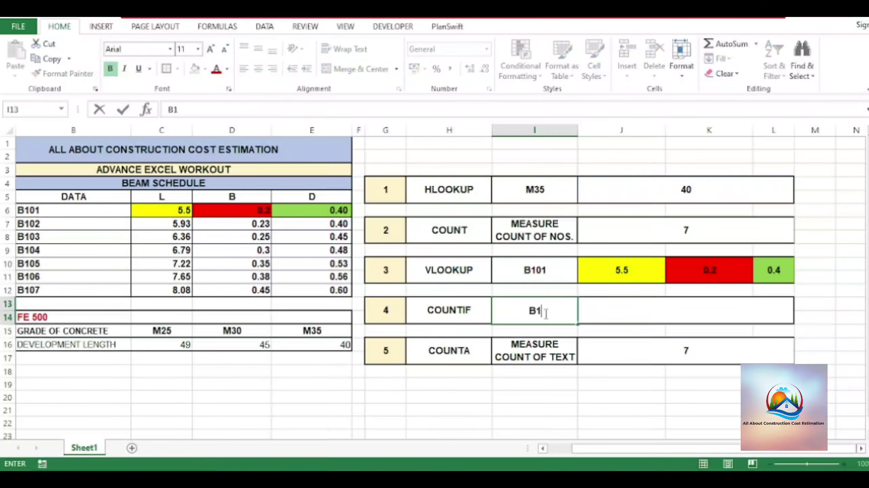
type("01")
key("Tab")
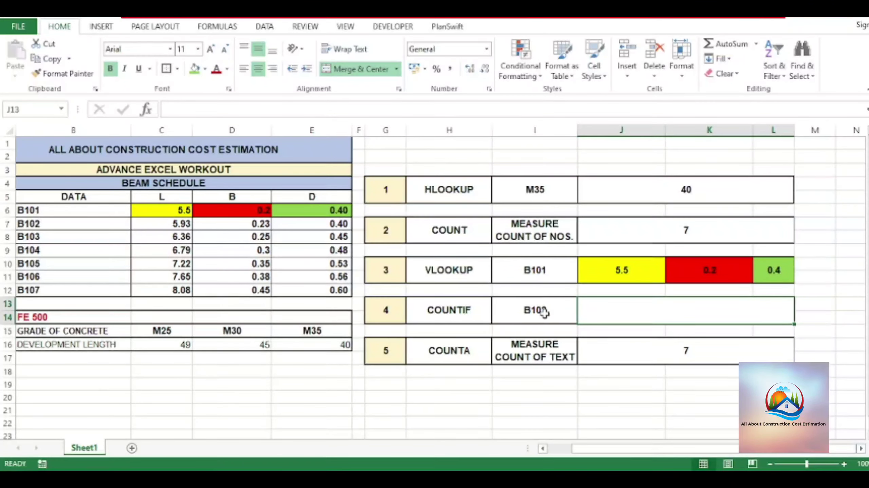
type("=CO")
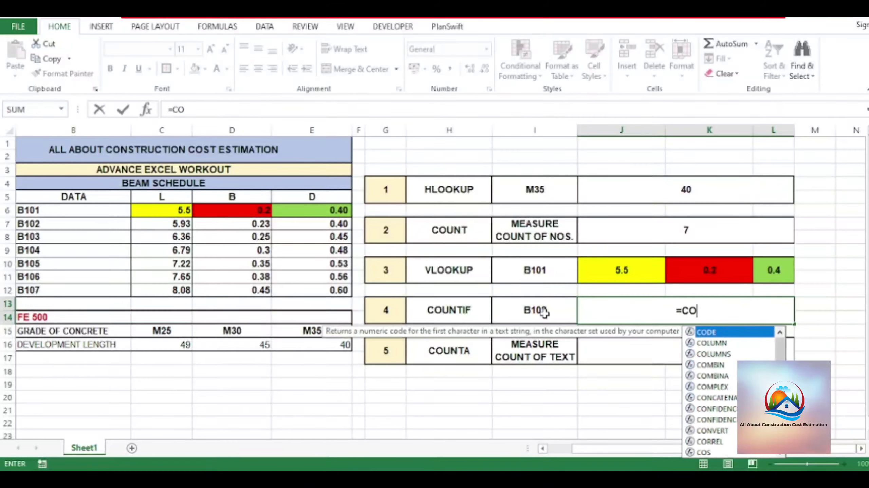
type("UN")
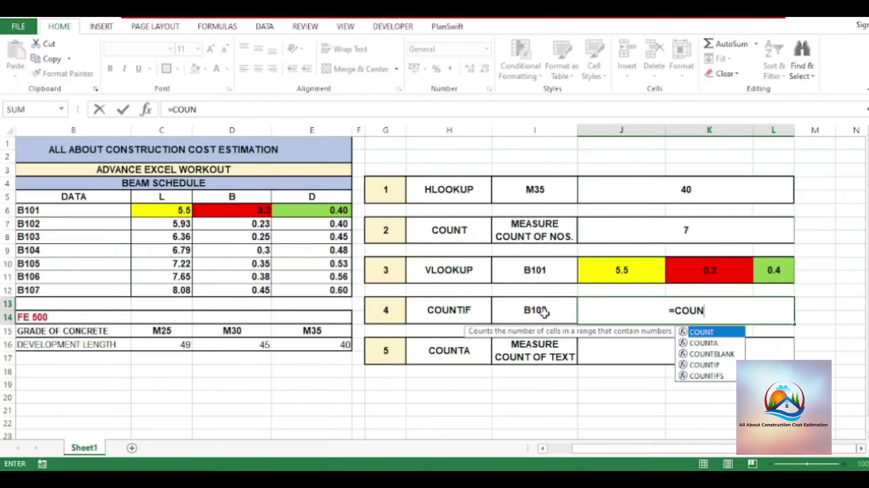
type("TIF")
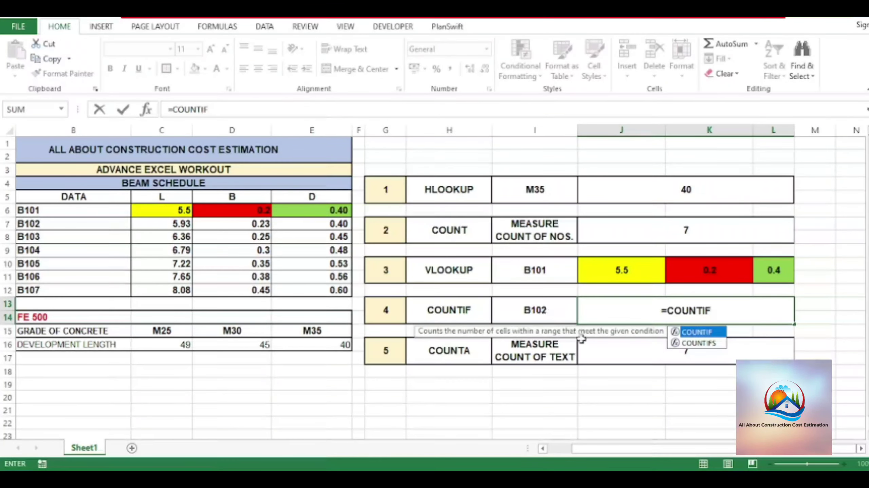
double_click(697, 333)
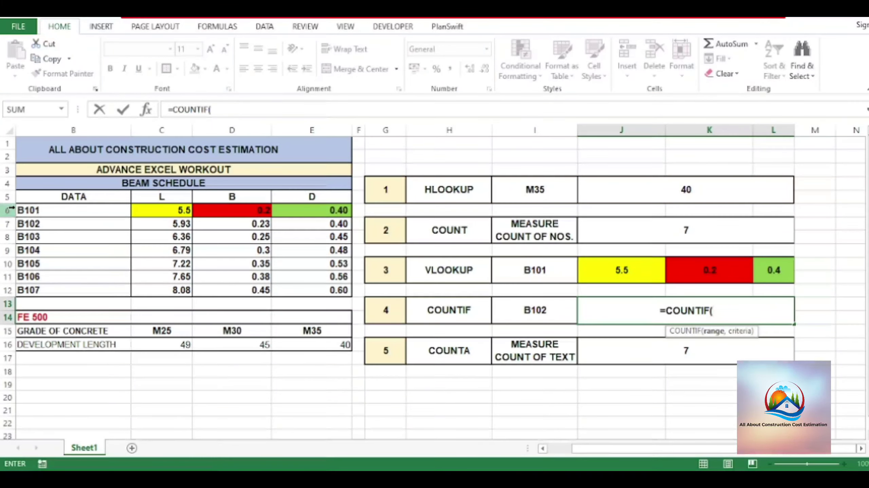
left_click_drag(70, 209, 90, 291)
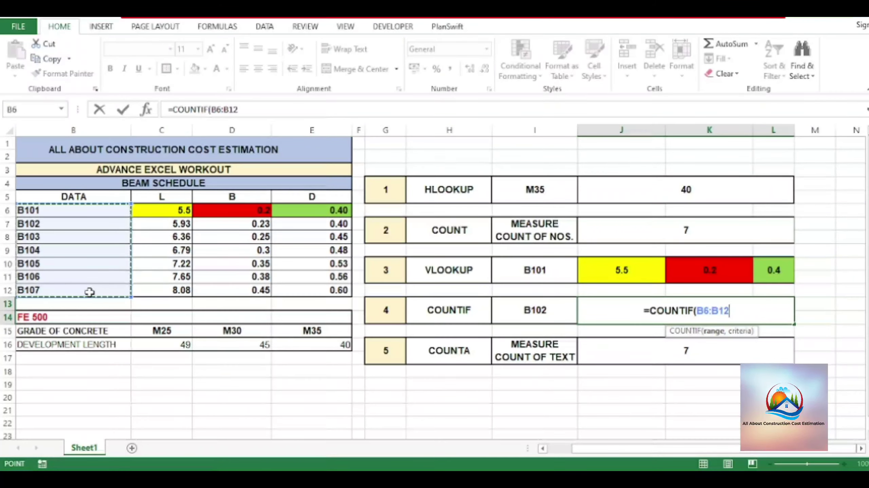
type(",")
left_click(517, 315)
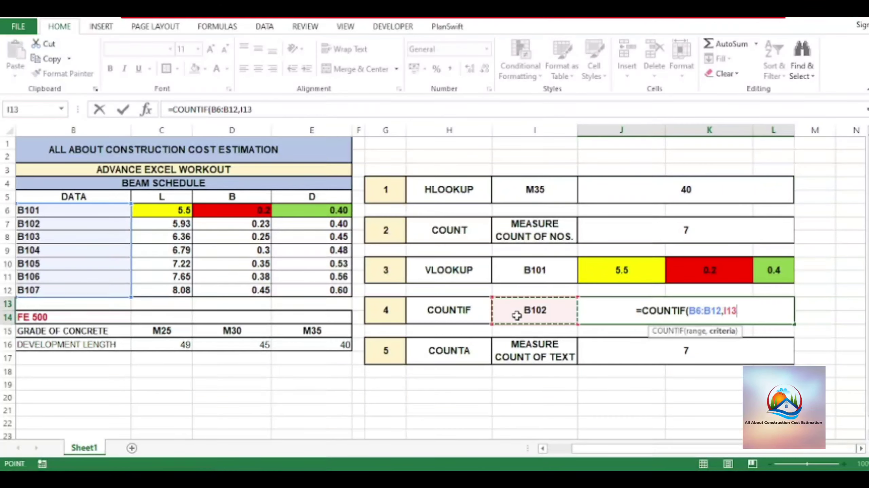
key("Return")
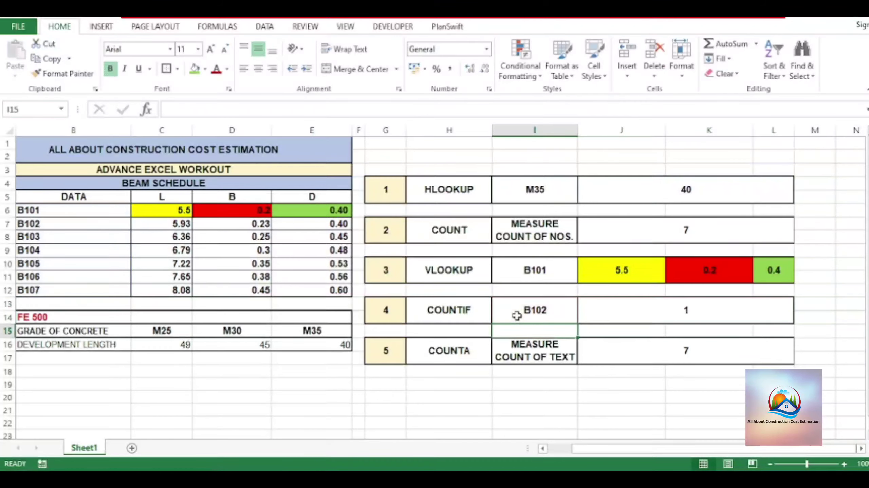
Step: Compare the B102 criterion cell with its COUNTIF result and formula
left_click(566, 310)
left_click(644, 317)
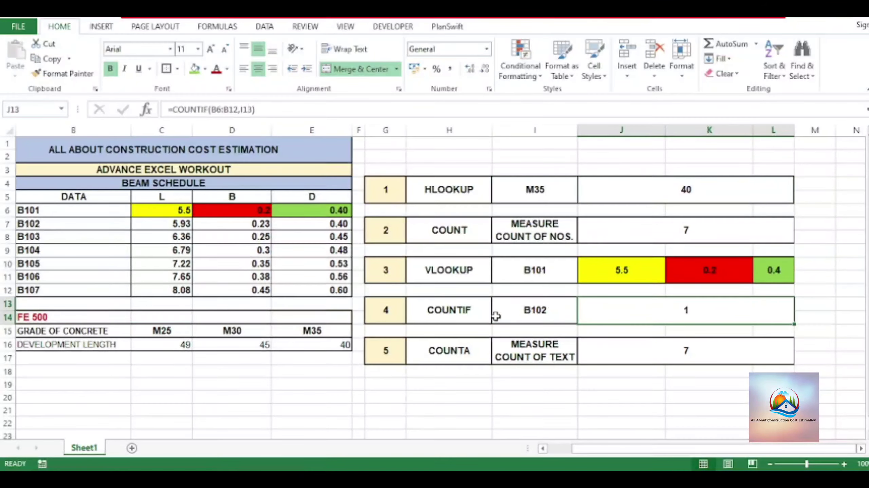
left_click(561, 310)
left_click(640, 316)
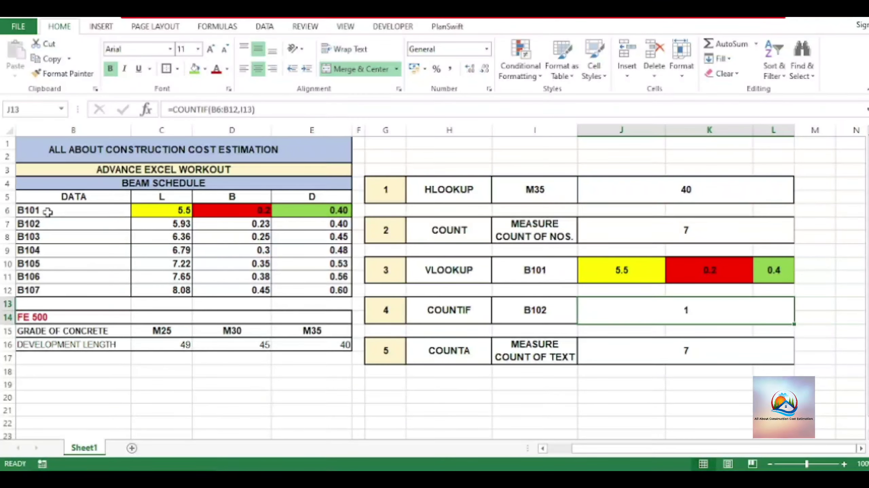
Step: Change the COUNTIF criterion in I13 from B102 to B105
left_click(50, 226)
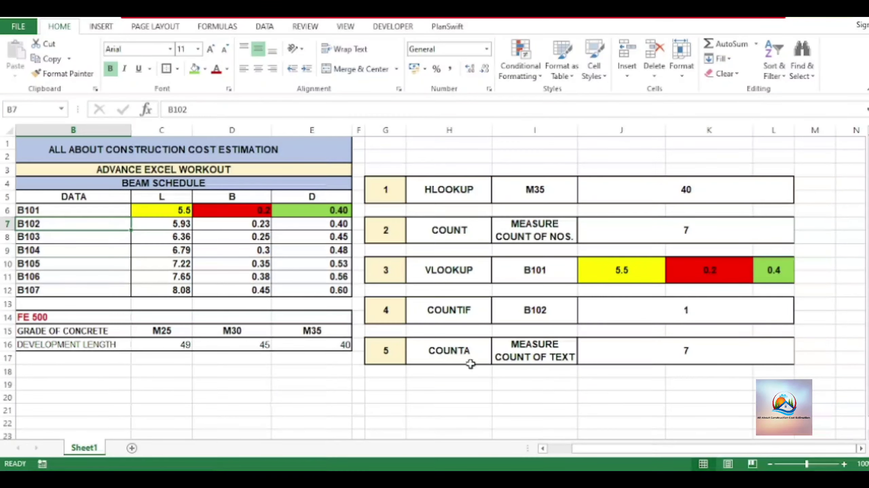
left_click(556, 314)
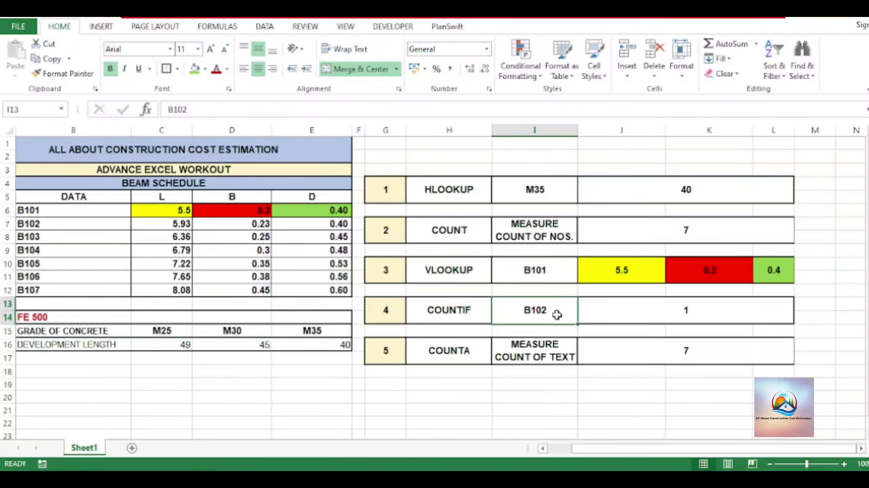
type("B")
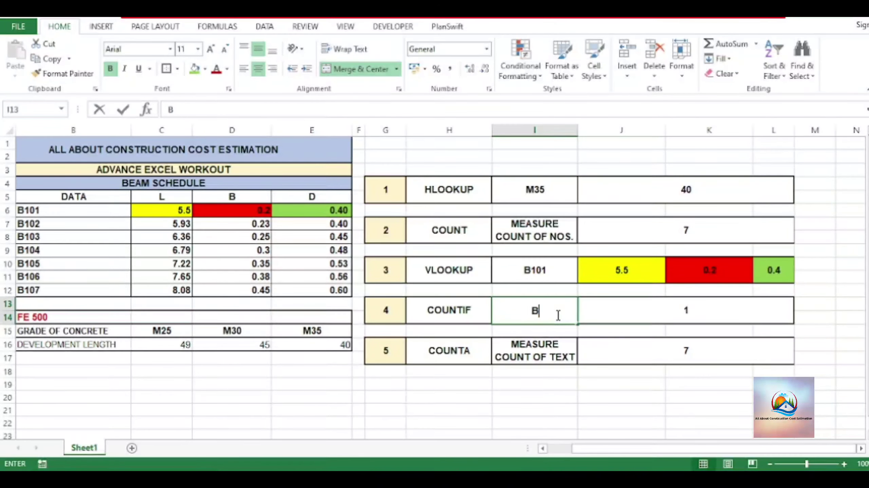
type("105")
key("Return")
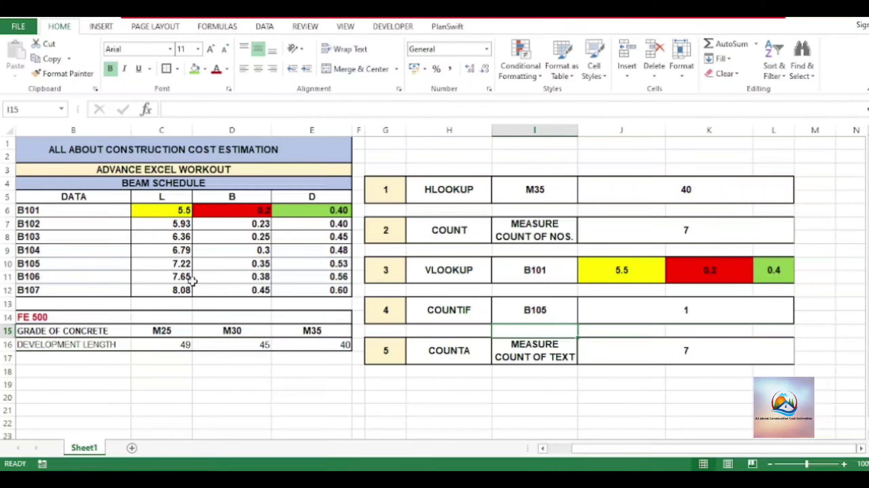
Step: Relabel beams B106 and B107 as B105 so the COUNTIF result rises to 3
left_click(57, 276)
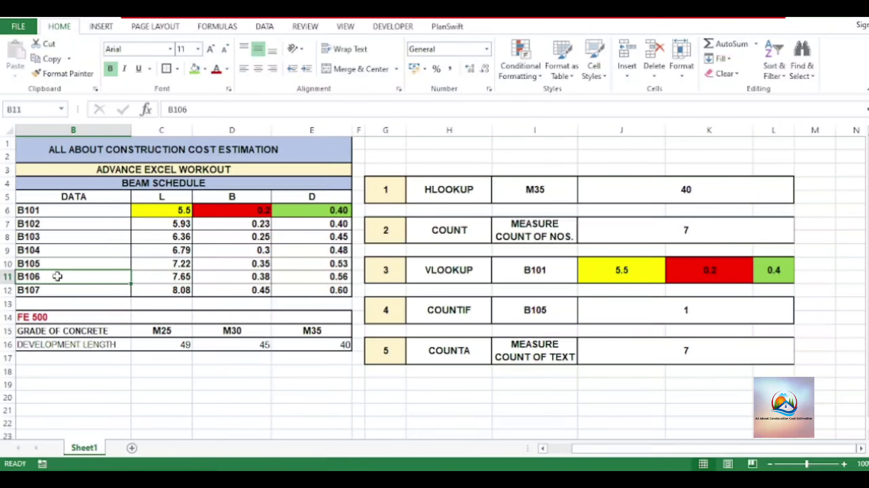
key("ctrl+d")
left_click(672, 310)
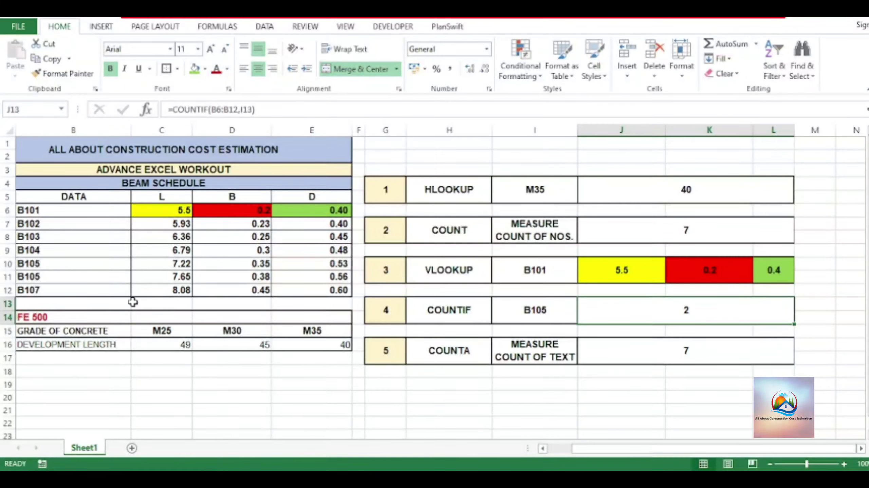
left_click(61, 278)
left_click(584, 313)
left_click(47, 291)
key("ctrl+d")
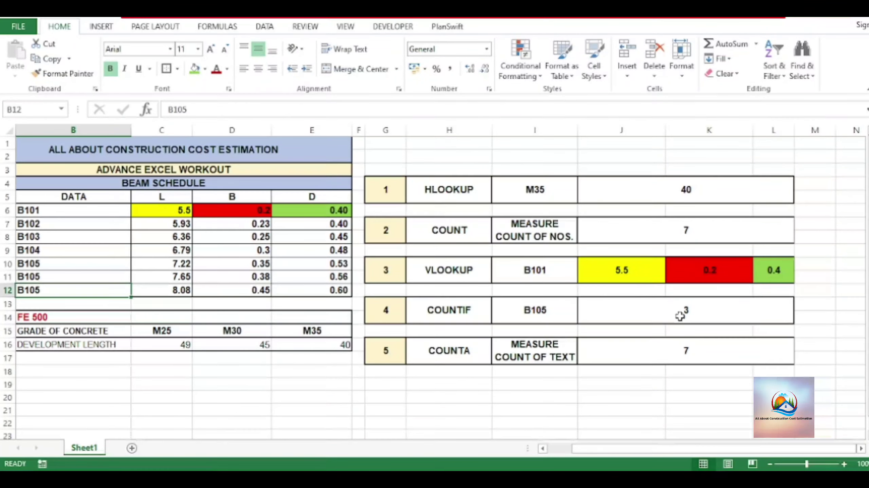
left_click(679, 316)
left_click_drag(72, 292, 72, 264)
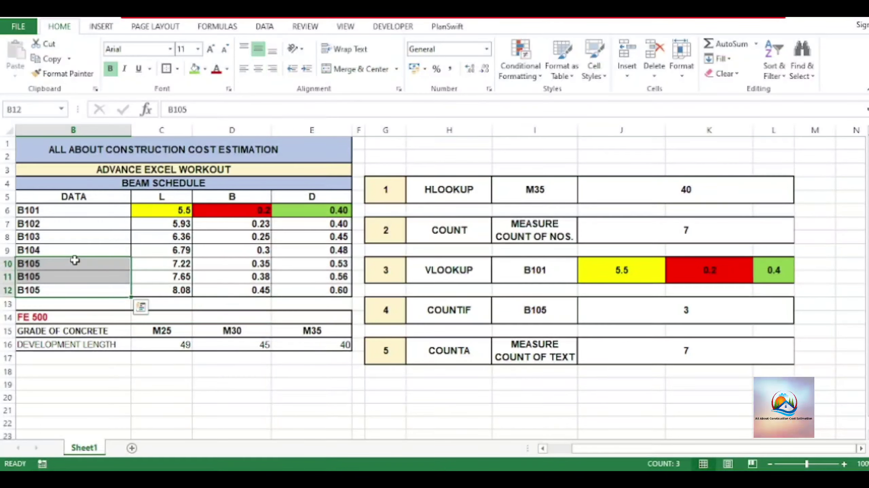
Step: Fill the three B105 beam marks and the COUNTIF result 3 with peach orange
left_click(671, 311)
left_click(205, 69)
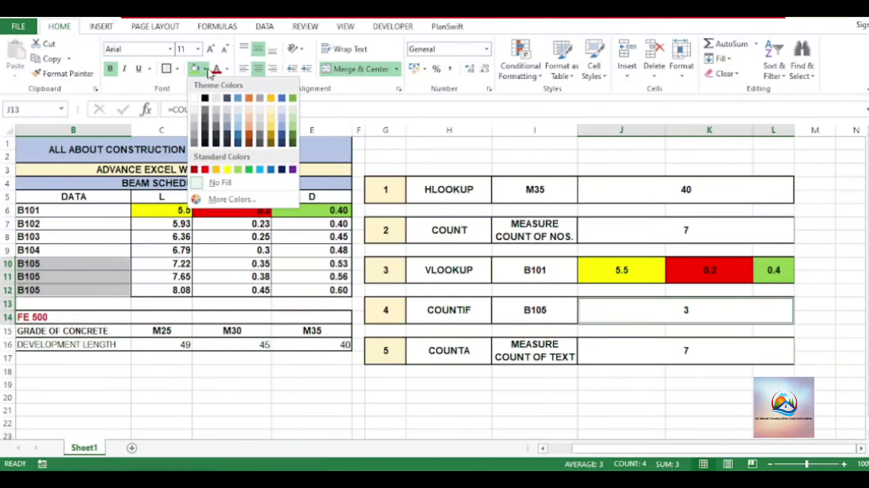
left_click(249, 135)
left_click(88, 266)
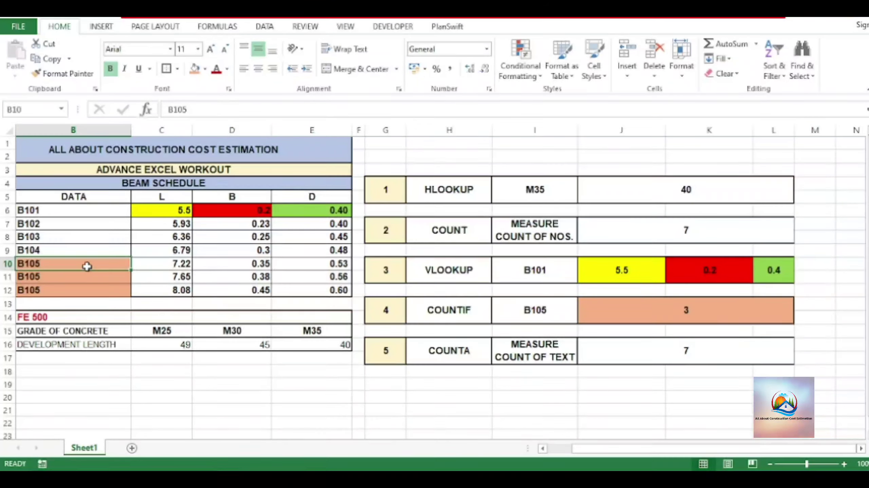
left_click(696, 309)
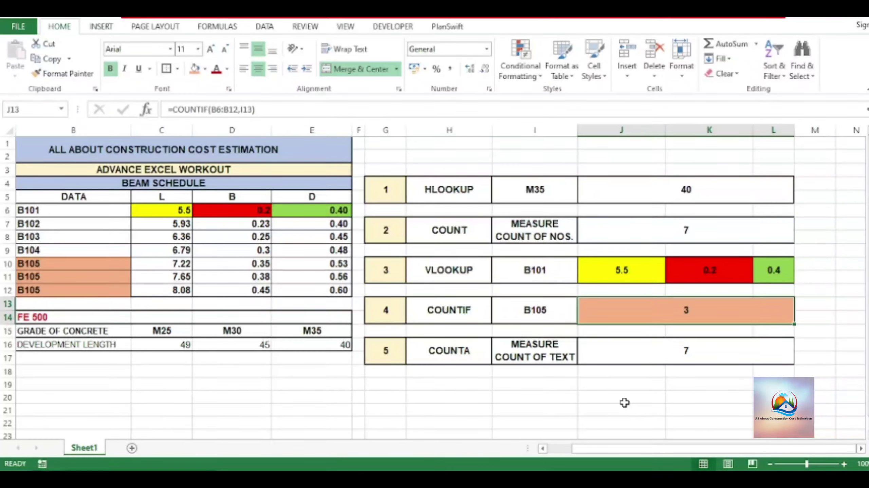
left_click(618, 420)
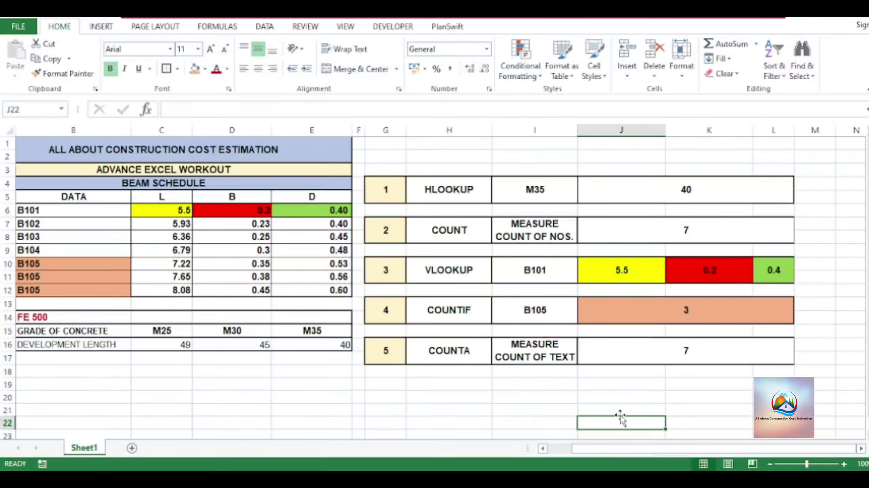